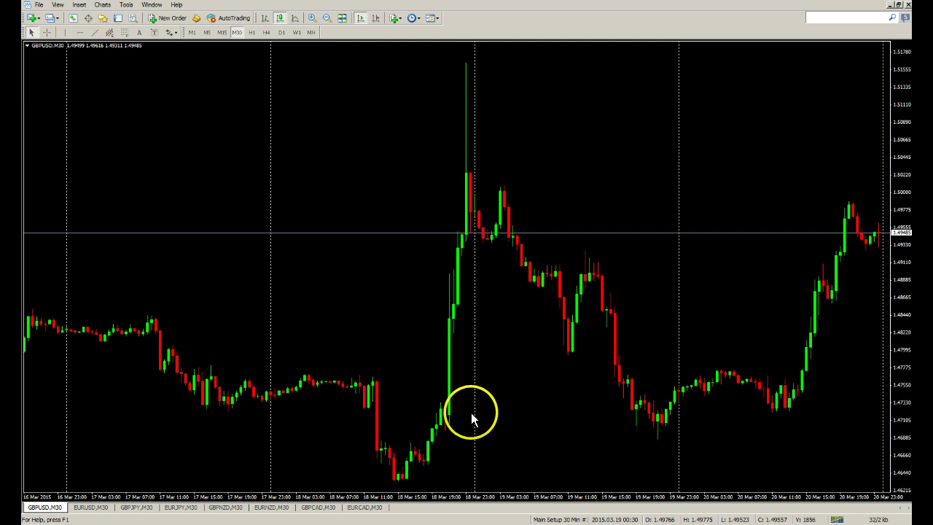
Step: Draw two horizontal lines across the GBPUSD M30 chart, at about 1.50610 above the current price and about 1.46698 below it
click(82, 33)
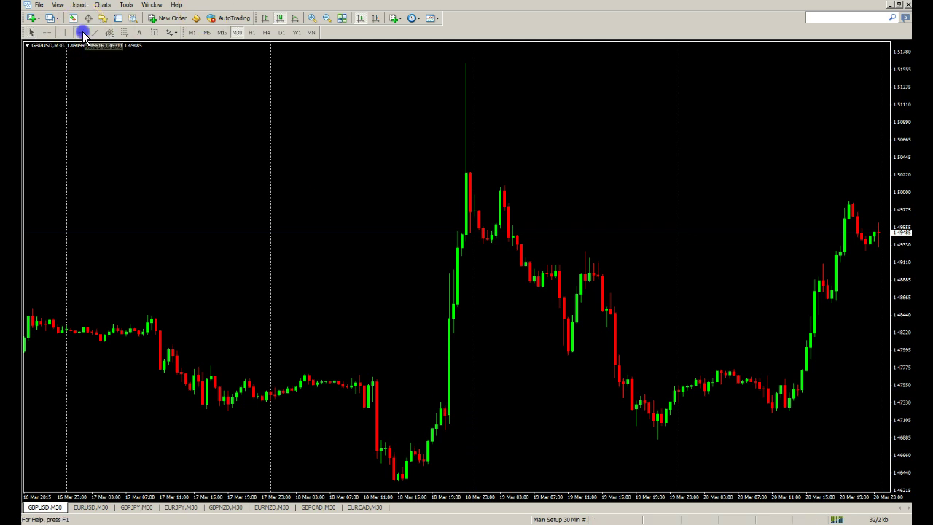
click(679, 144)
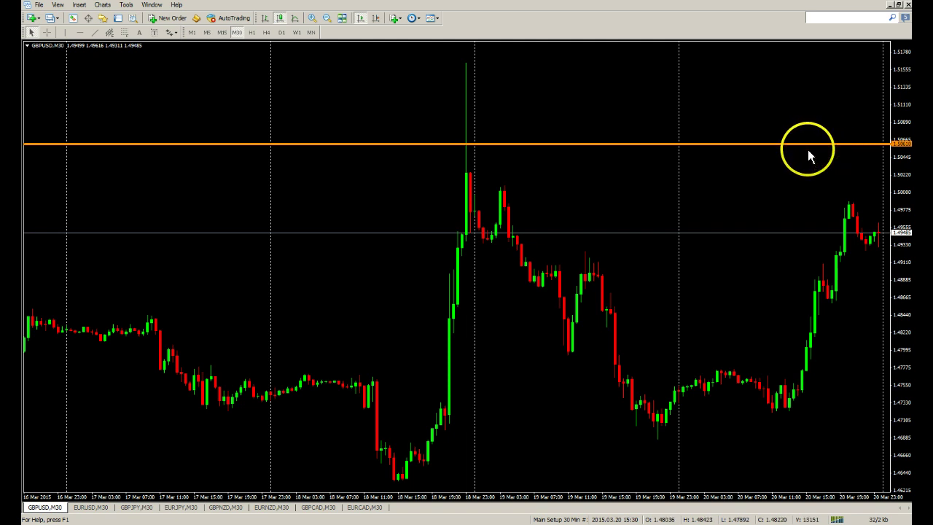
click(80, 32)
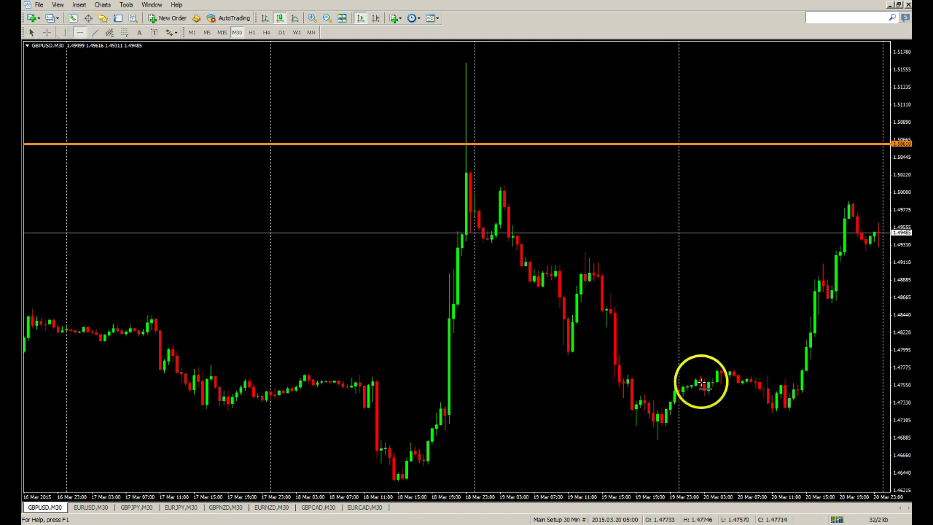
click(677, 453)
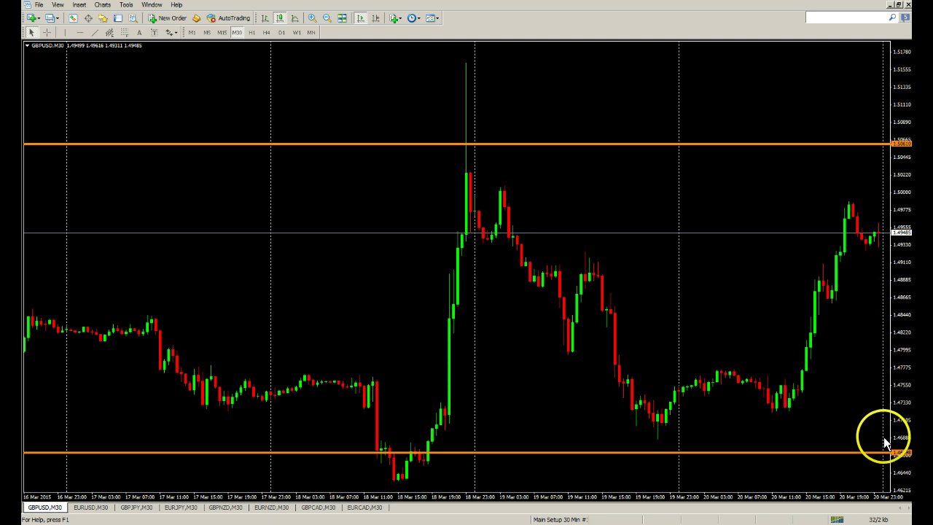
click(807, 348)
click(524, 281)
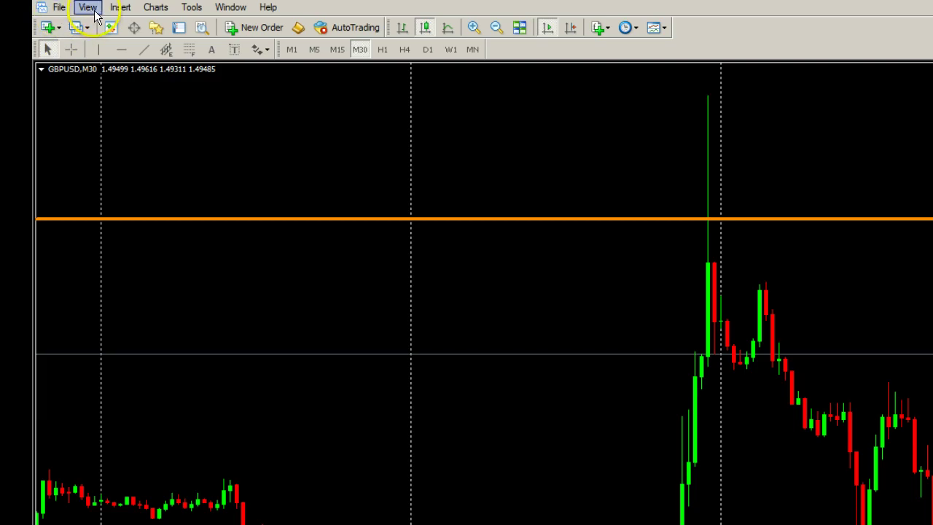
Step: Show the Terminal window and display its Alerts page
click(91, 9)
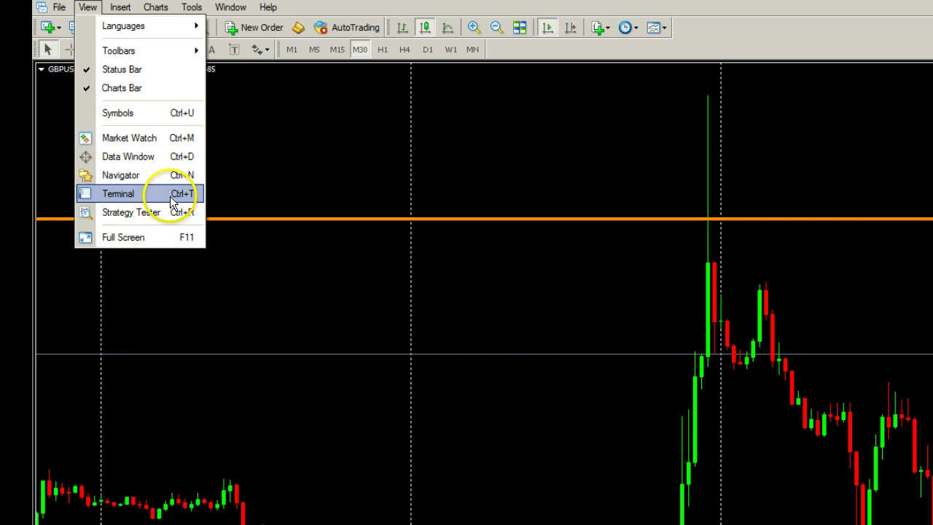
click(547, 55)
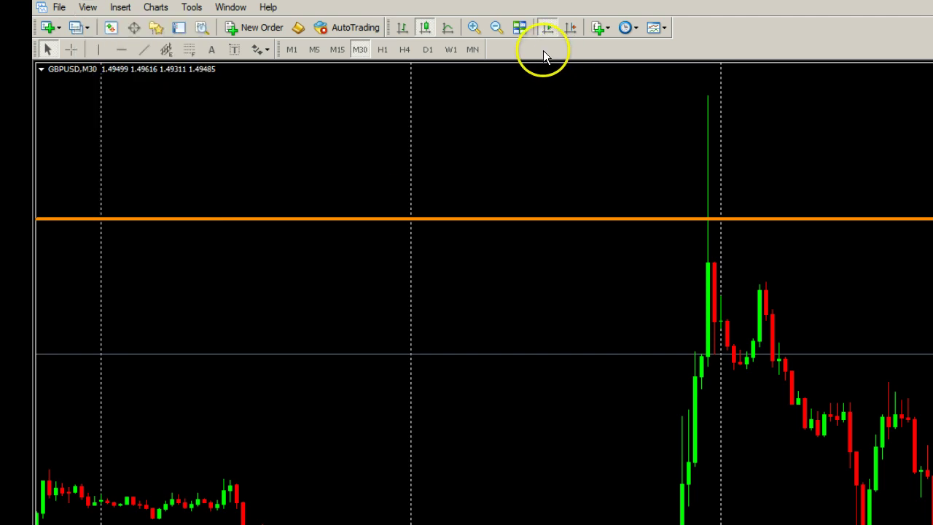
click(179, 29)
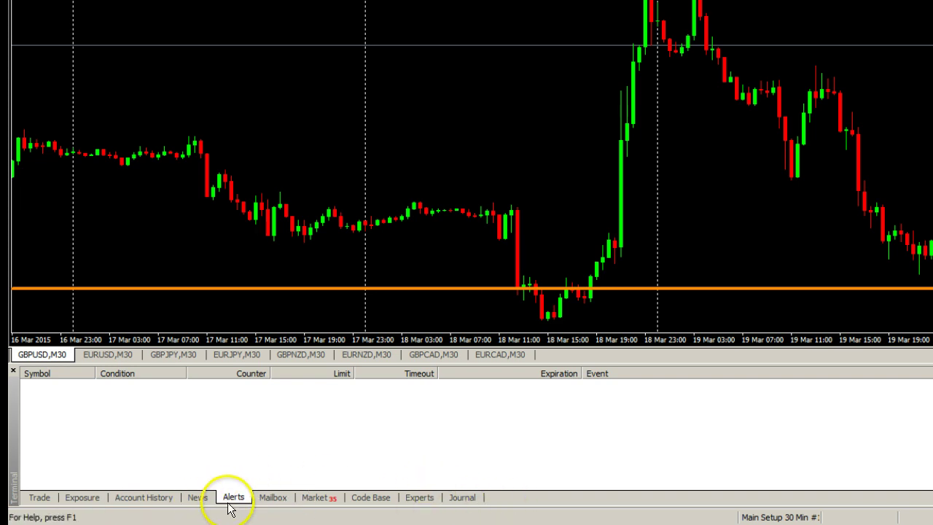
click(198, 498)
click(149, 499)
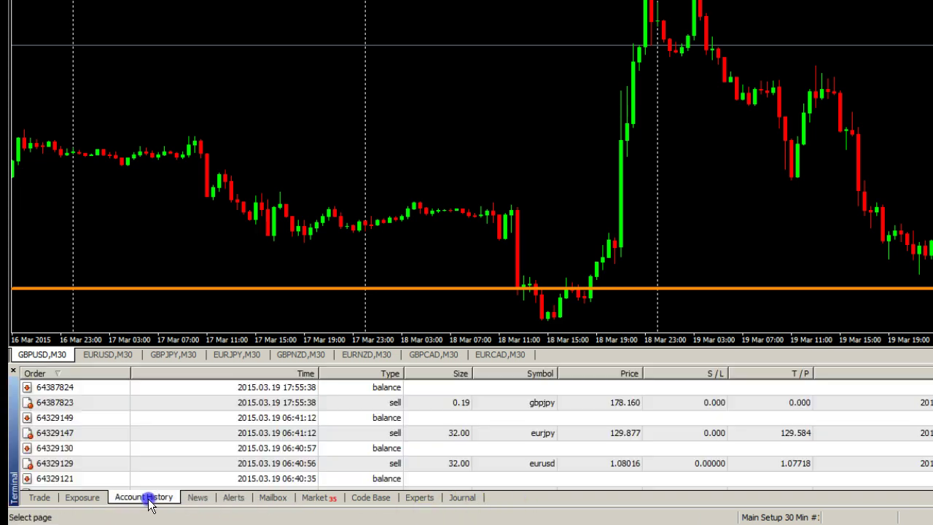
click(235, 498)
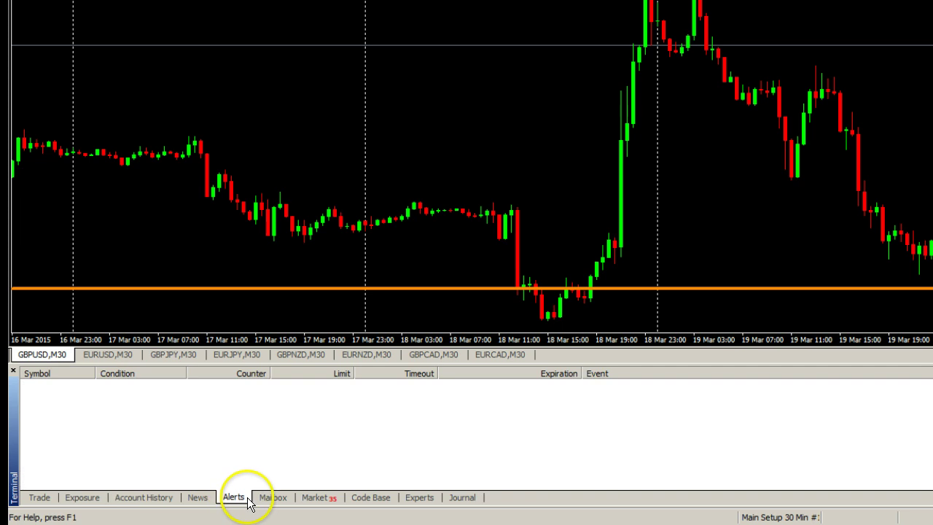
click(232, 498)
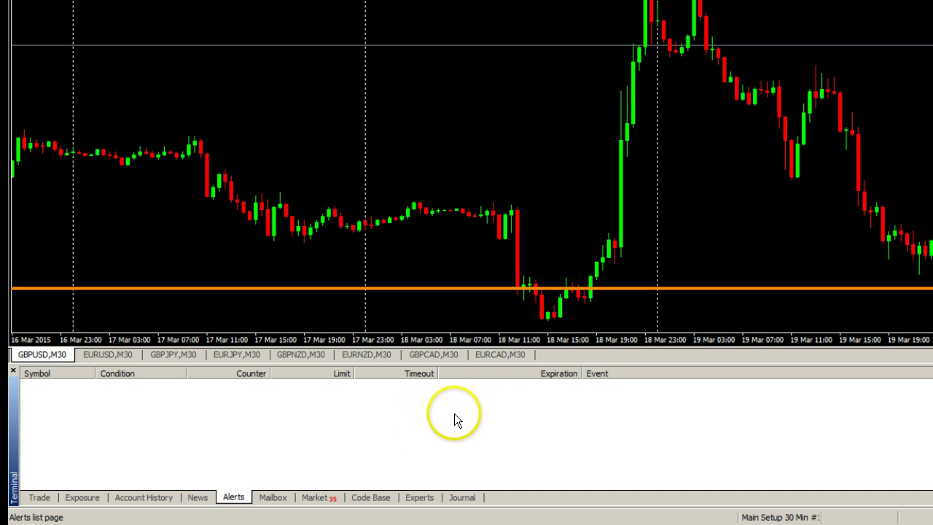
Step: Create a new alert and set its action to Sound, moving the Alert Editor over the middle of the chart
right_click(457, 412)
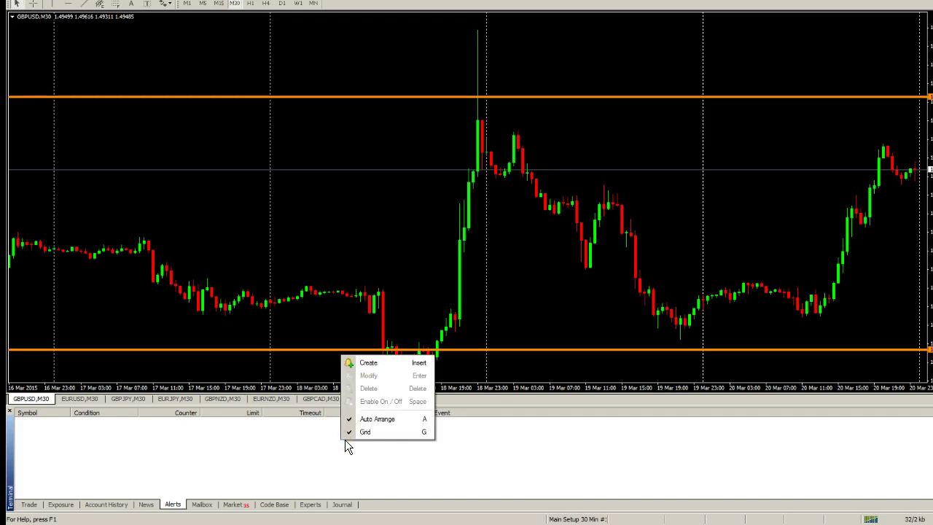
click(378, 367)
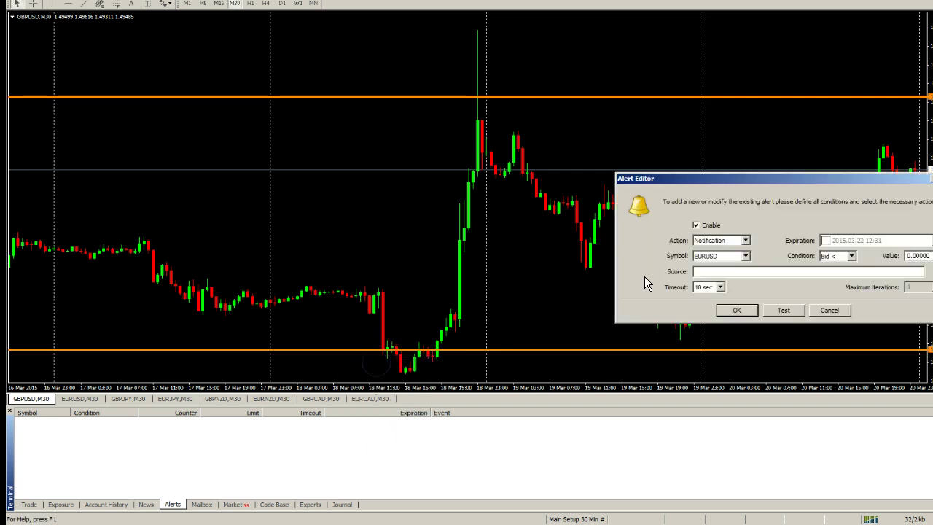
drag(756, 179, 495, 153)
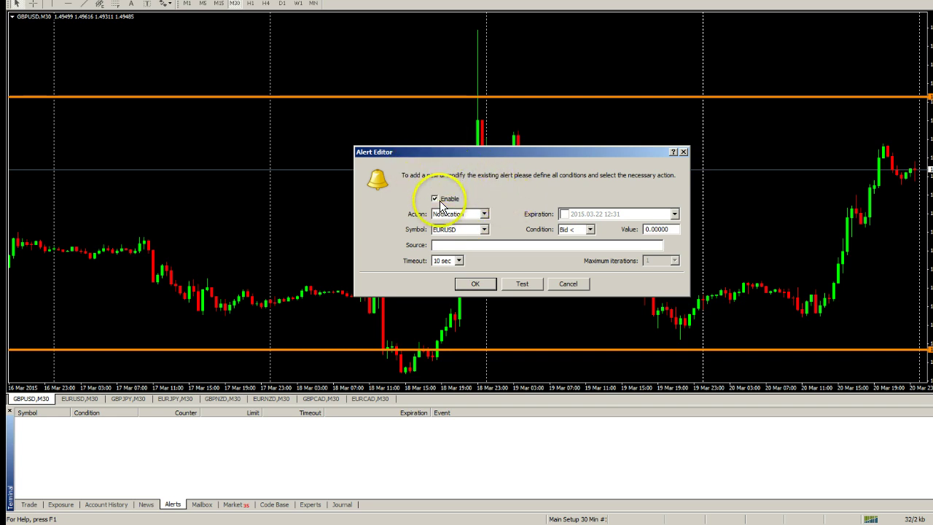
click(484, 215)
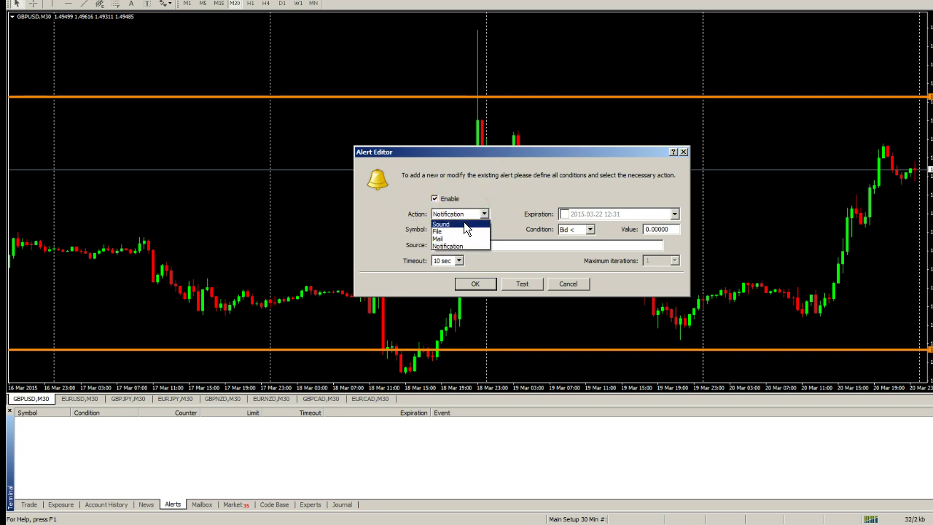
click(464, 221)
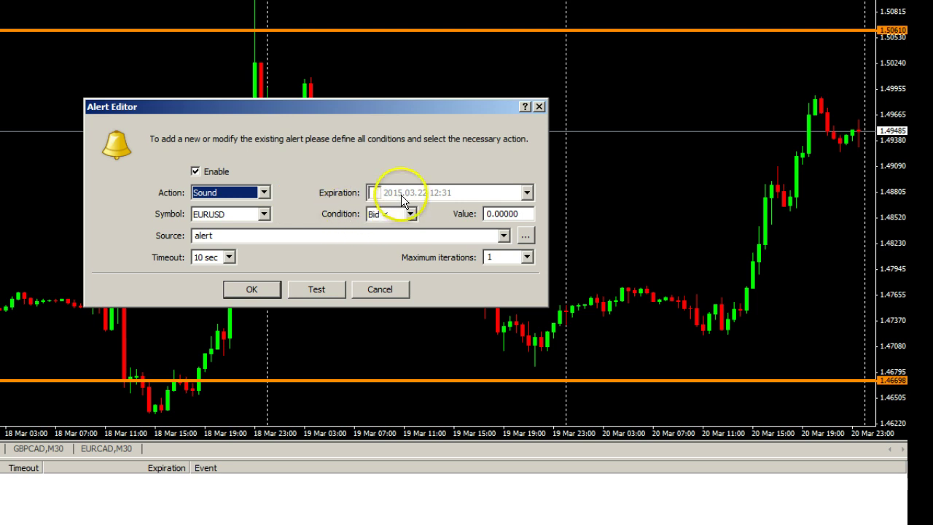
Step: Set the alert's expiration date to 2015.03.28 and its symbol to GBPUSD
click(526, 192)
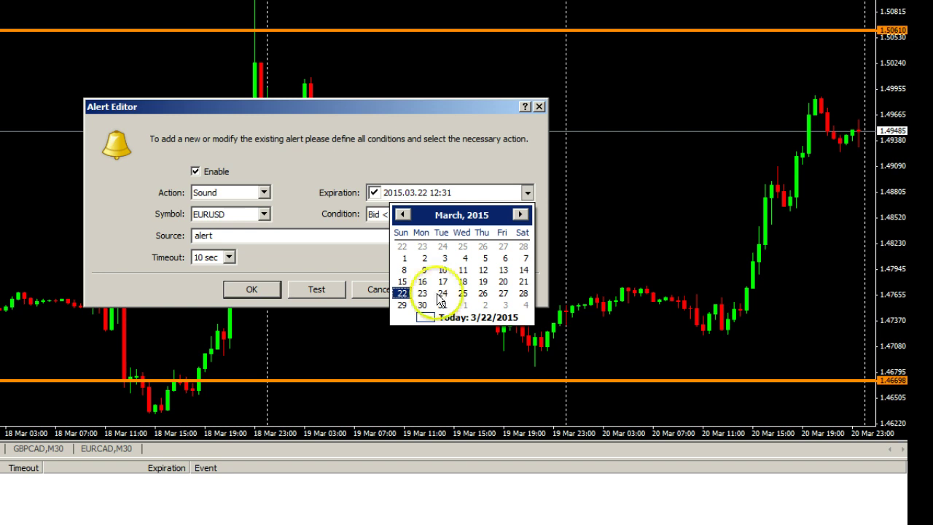
click(523, 293)
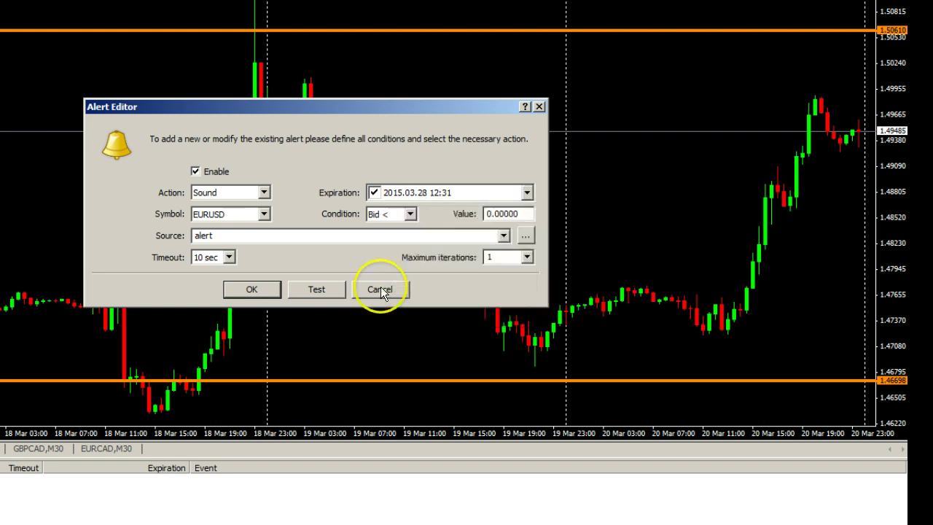
click(262, 214)
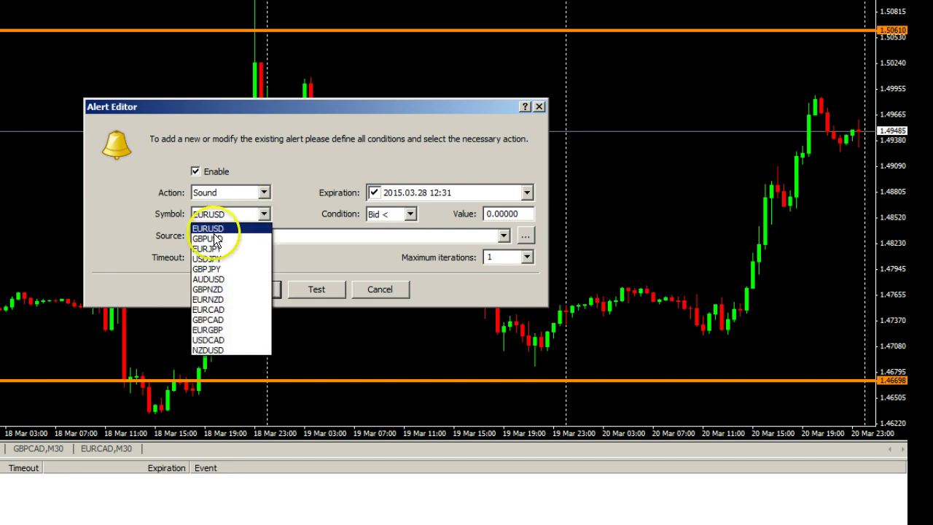
click(213, 240)
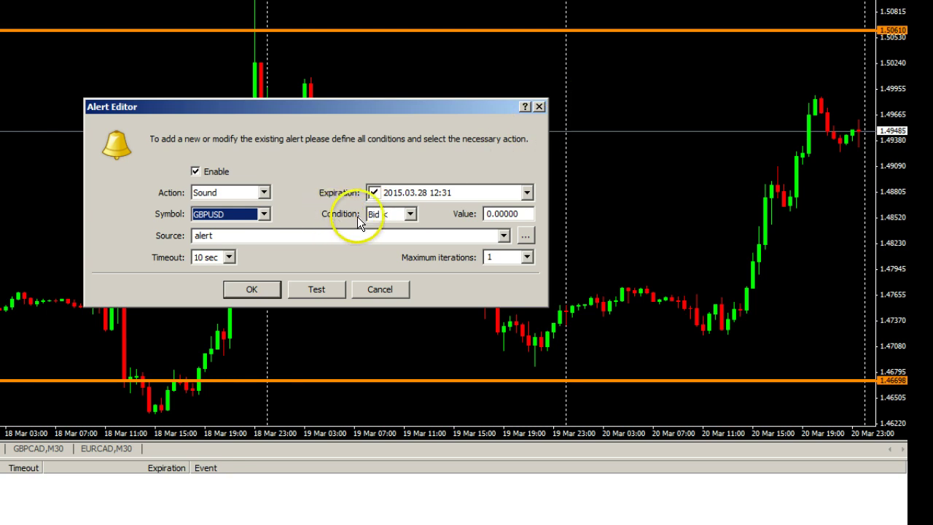
Step: Set the alert's condition to Bid > with a value of 1.50610, matching the upper orange line
click(411, 214)
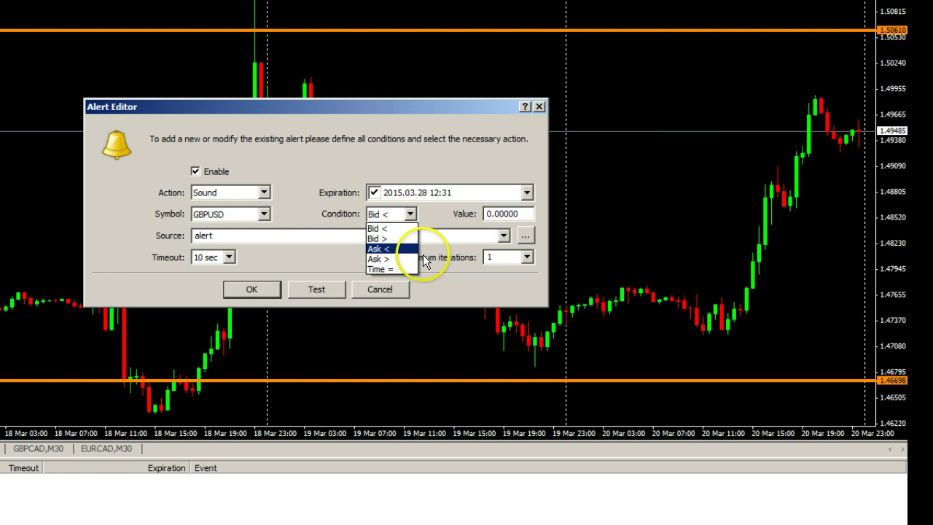
click(382, 240)
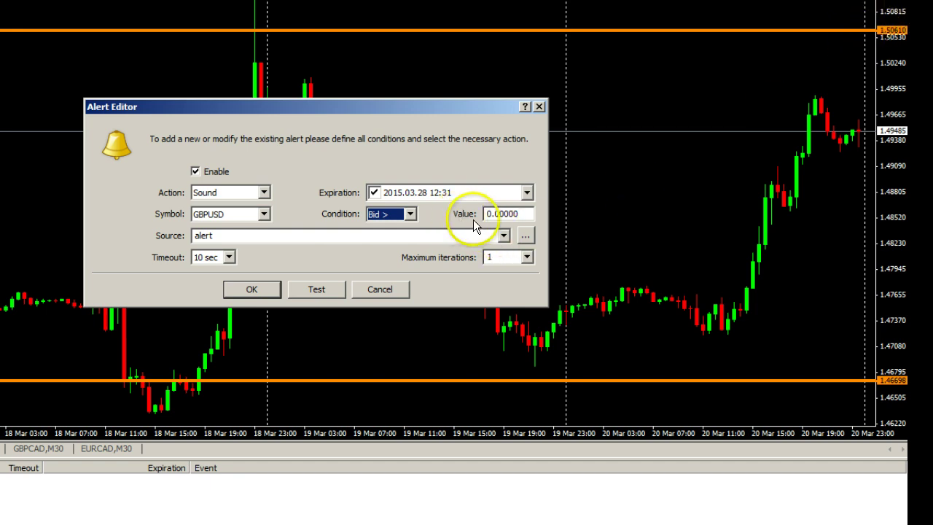
double_click(519, 212)
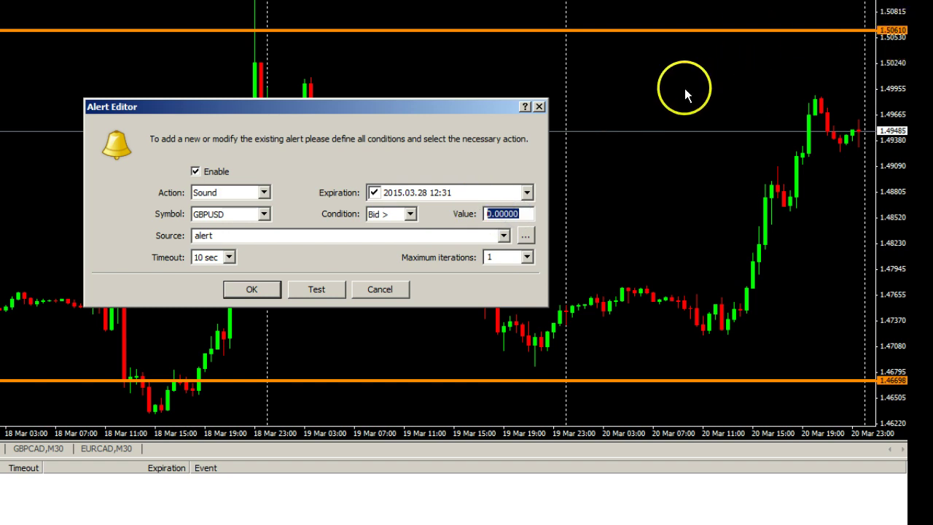
text(1.)
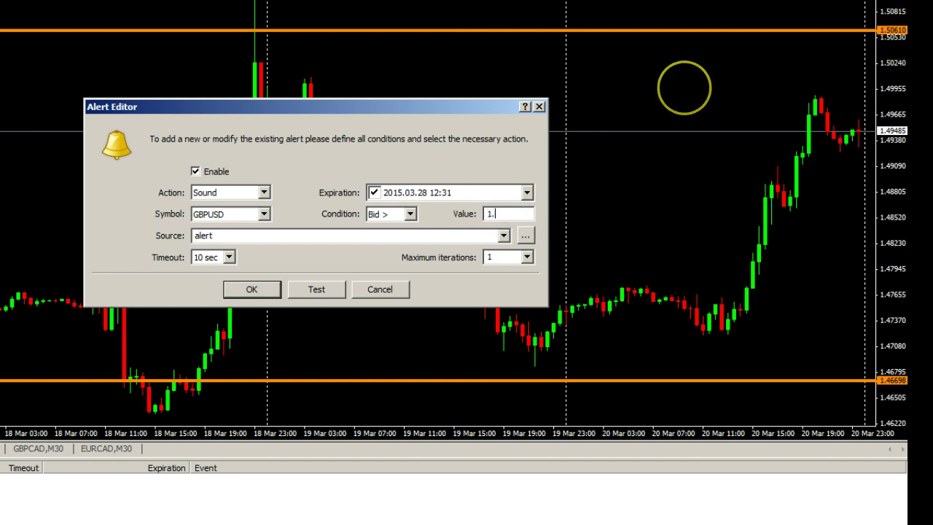
text(50610)
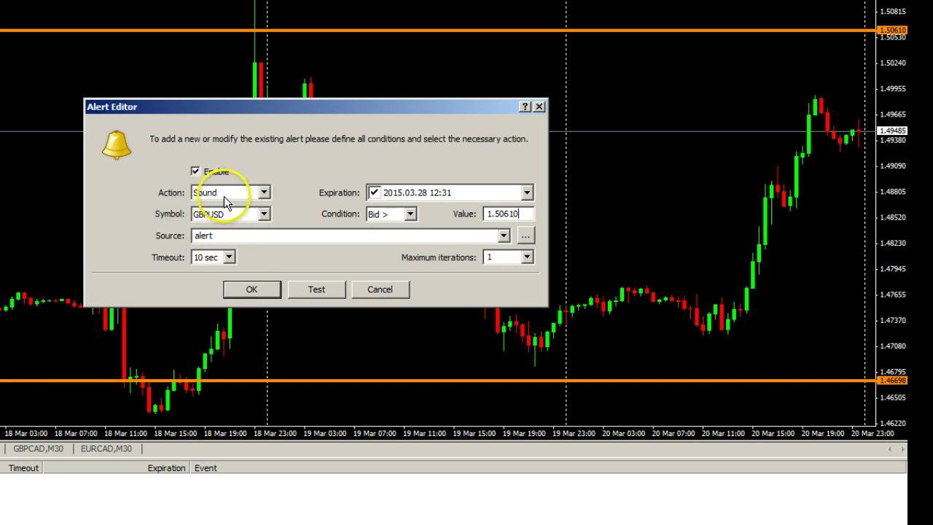
Step: Choose alert as the sound source and 10 sec as the timeout
click(504, 236)
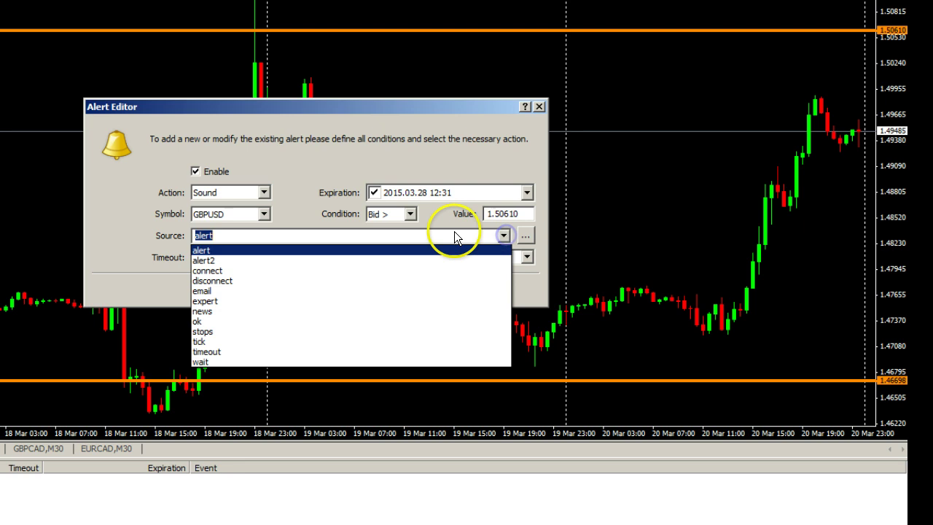
click(342, 250)
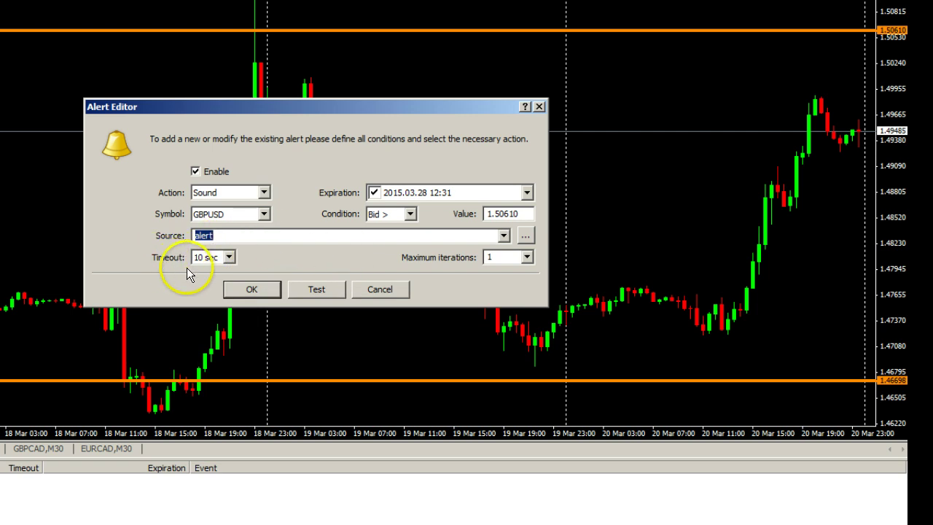
click(229, 258)
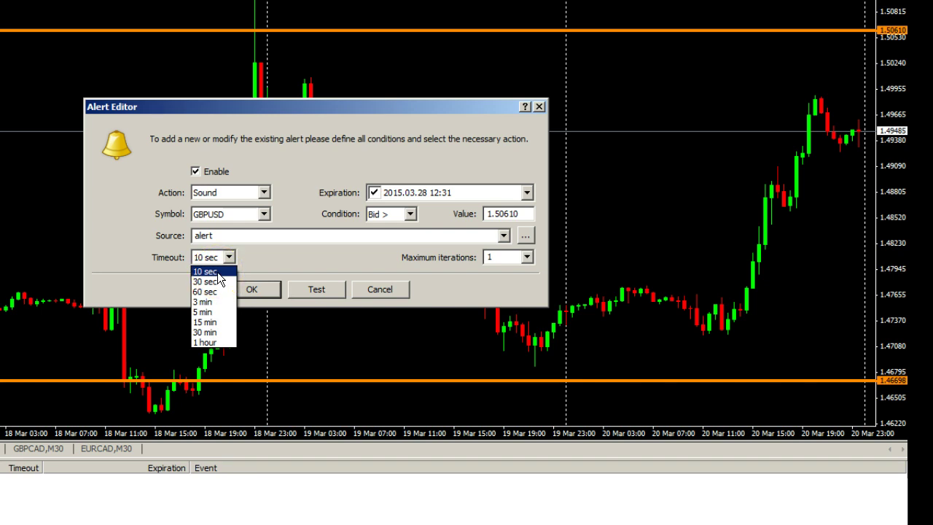
click(217, 272)
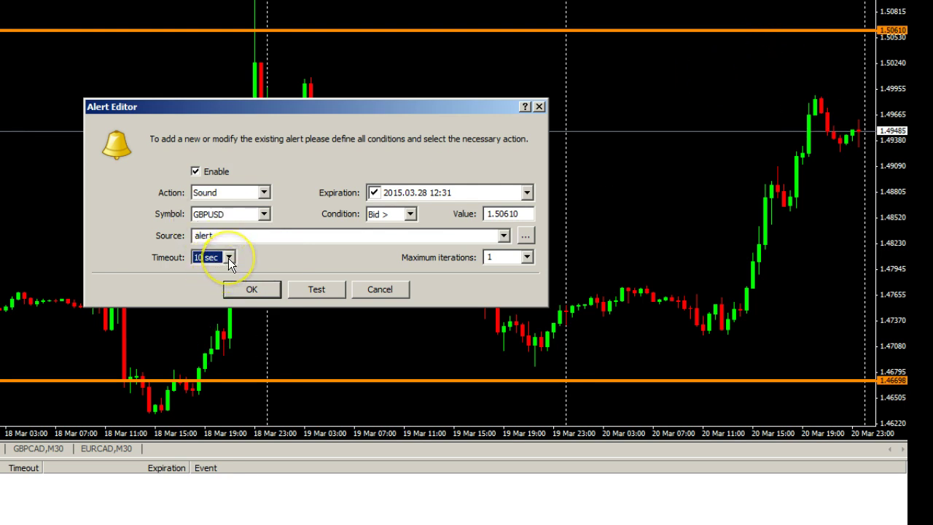
click(229, 258)
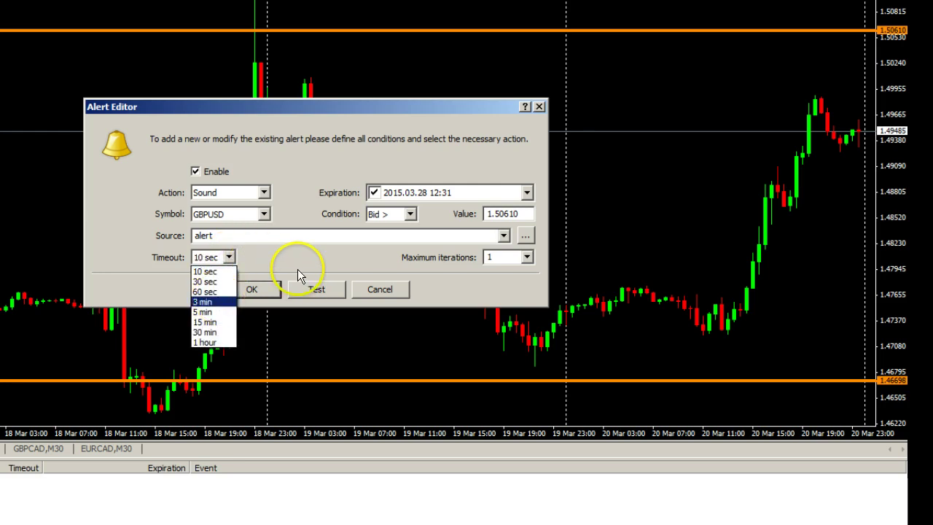
click(273, 255)
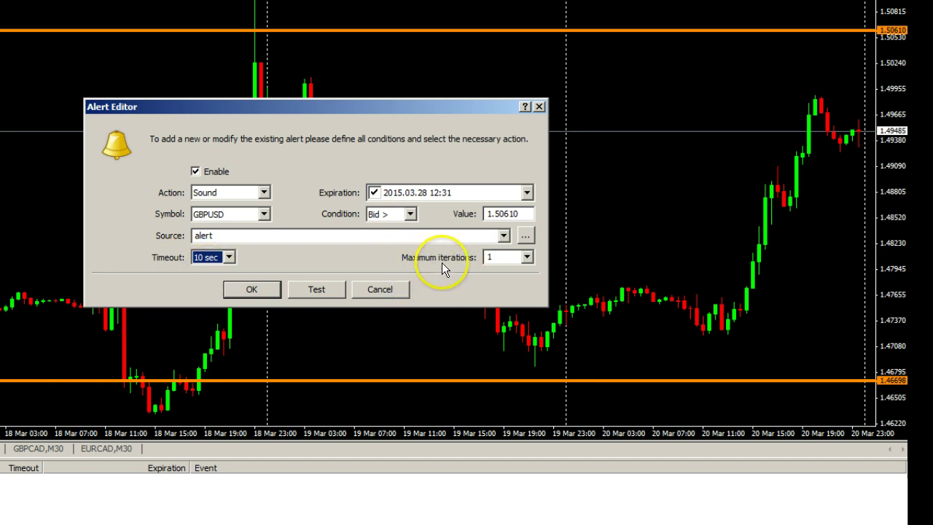
Step: Set the alert's maximum iterations to 50 and test its sound
click(527, 257)
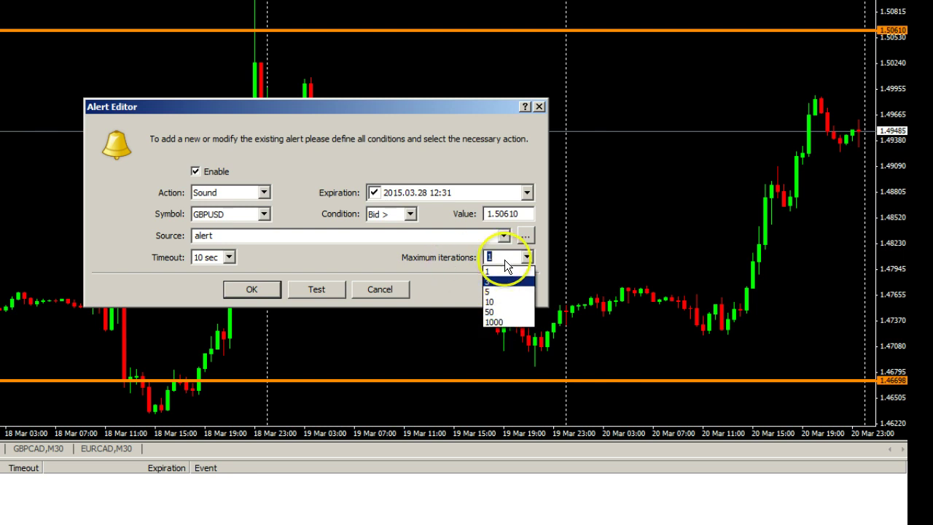
click(507, 312)
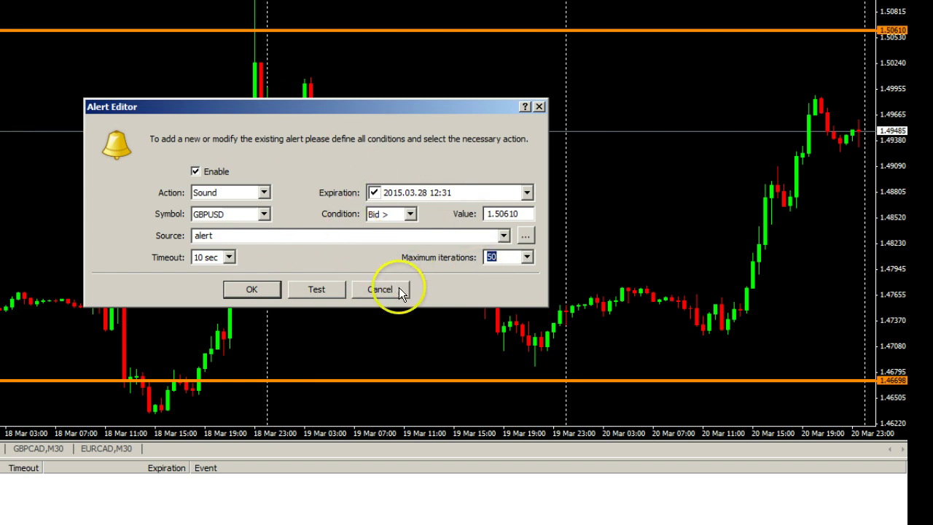
click(326, 290)
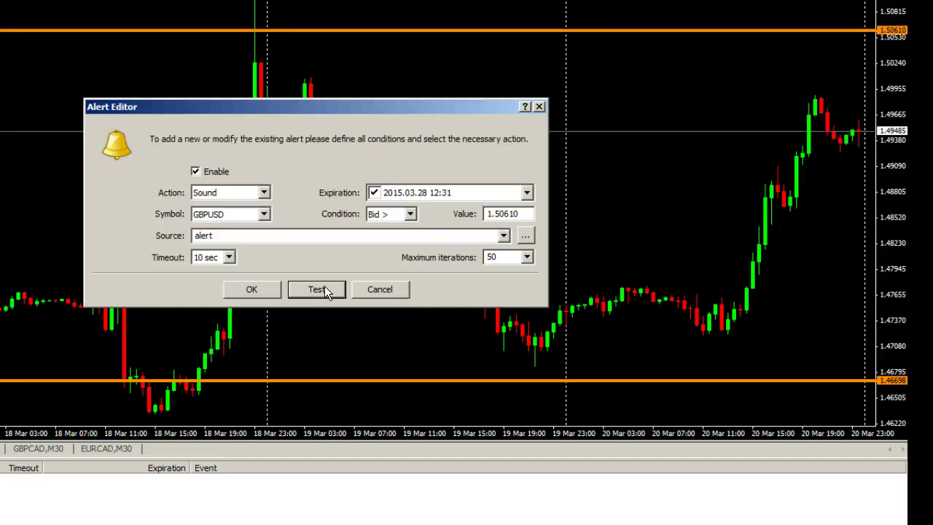
click(326, 290)
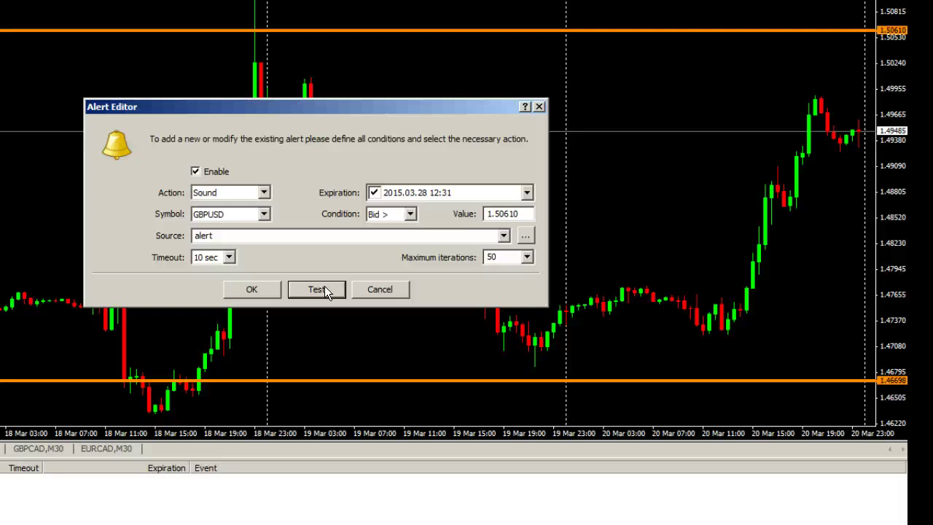
Step: Save the GBPUSD alert for the upper orange line
click(263, 291)
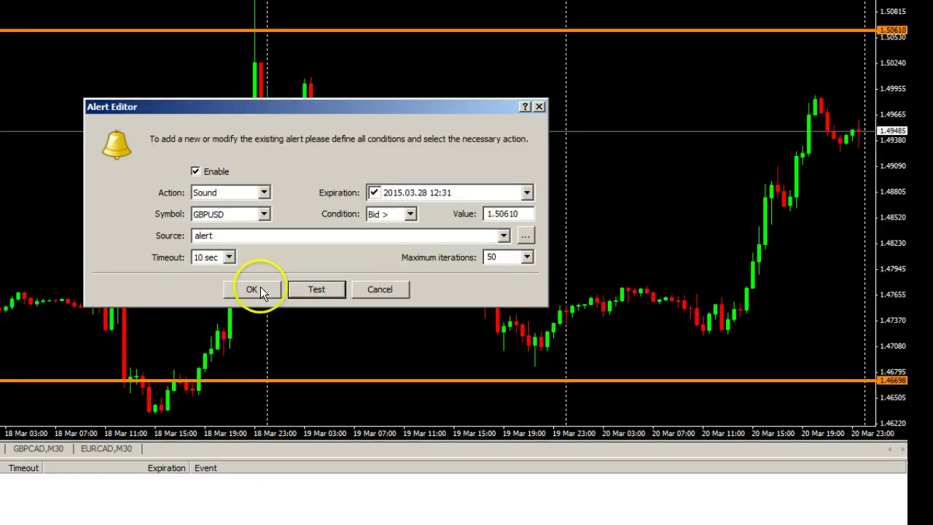
click(171, 304)
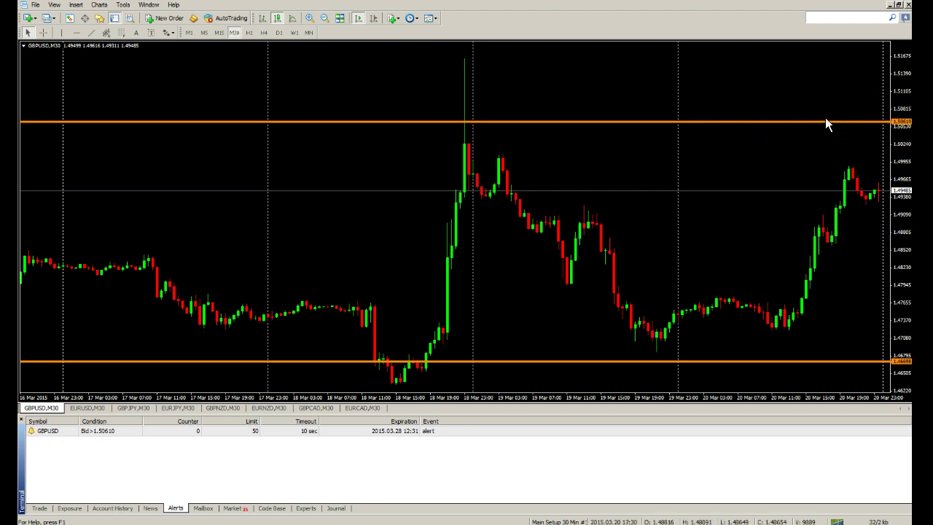
click(701, 172)
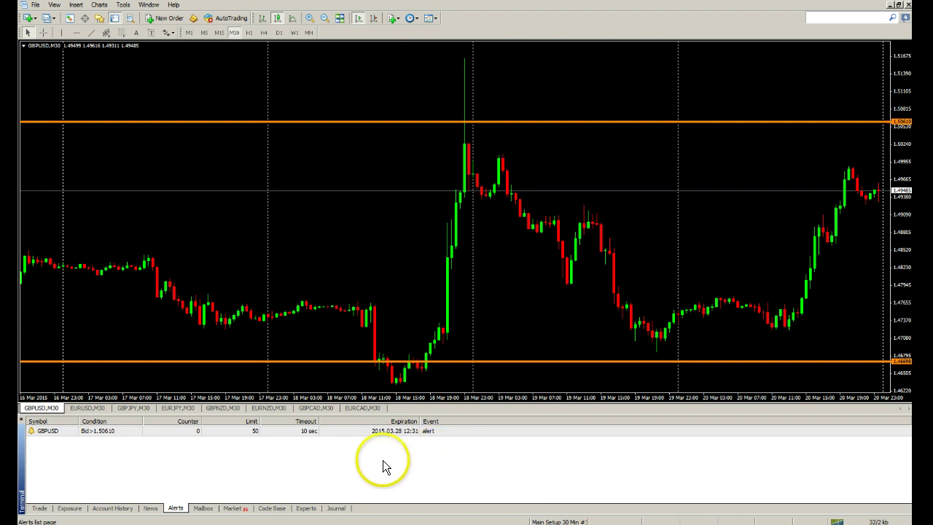
Step: Create a second alert with an expiration date of 2015.03.28 and GBPUSD as its symbol
right_click(474, 456)
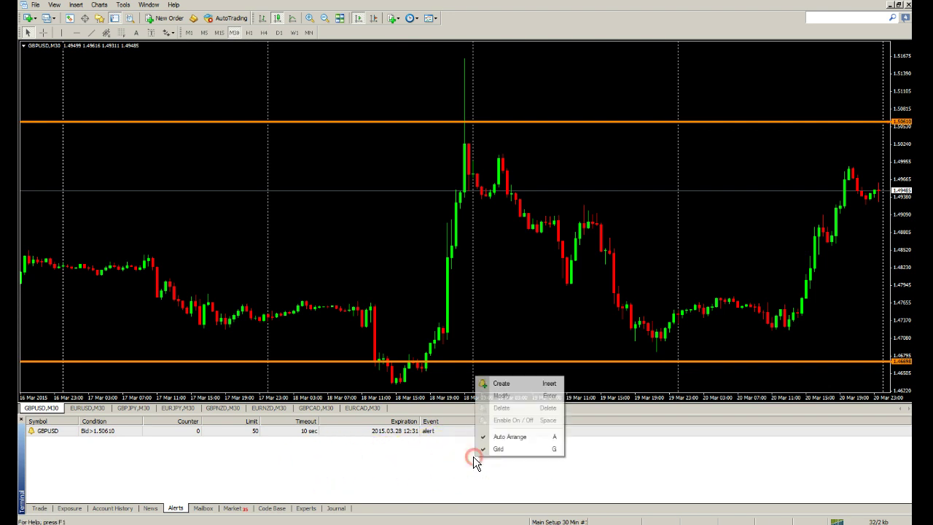
click(527, 386)
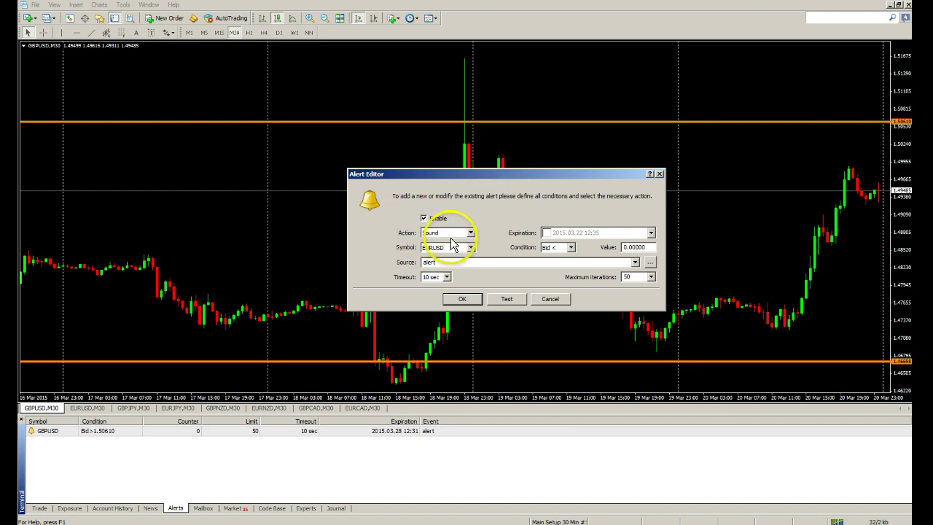
click(546, 233)
click(651, 235)
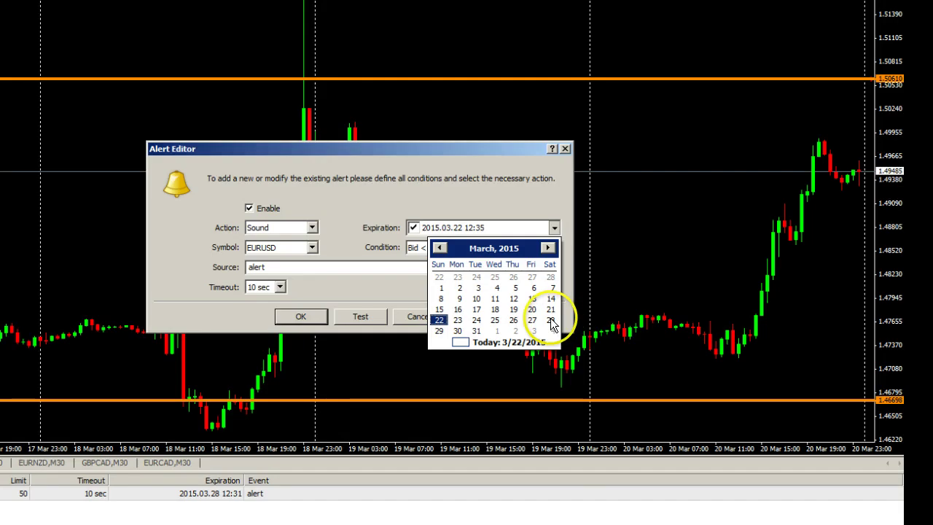
click(550, 320)
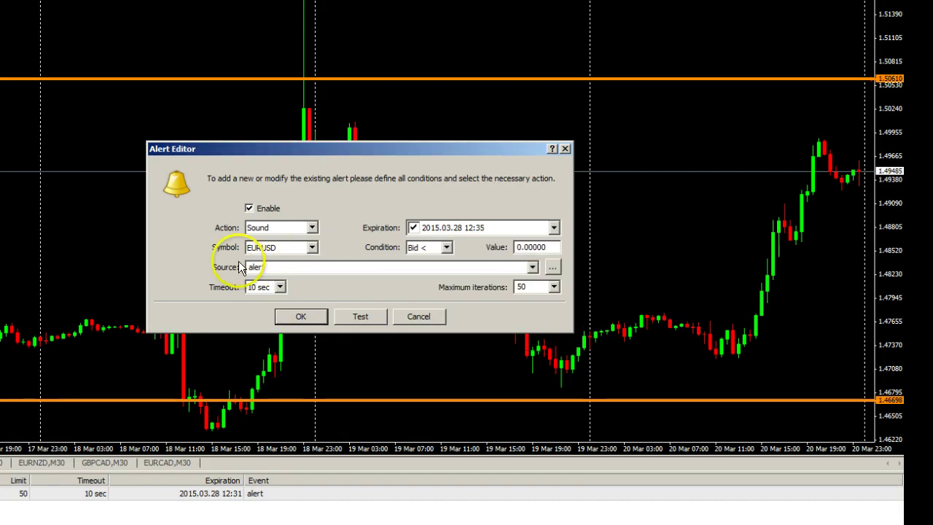
click(312, 248)
click(284, 270)
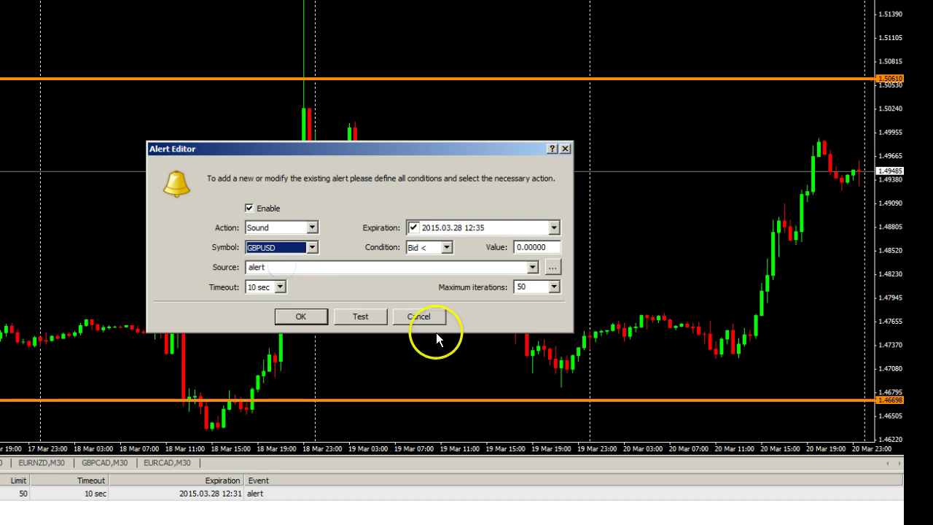
Step: Set the second alert's condition to Ask < with a value of 1.46698, matching the lower orange line
click(445, 249)
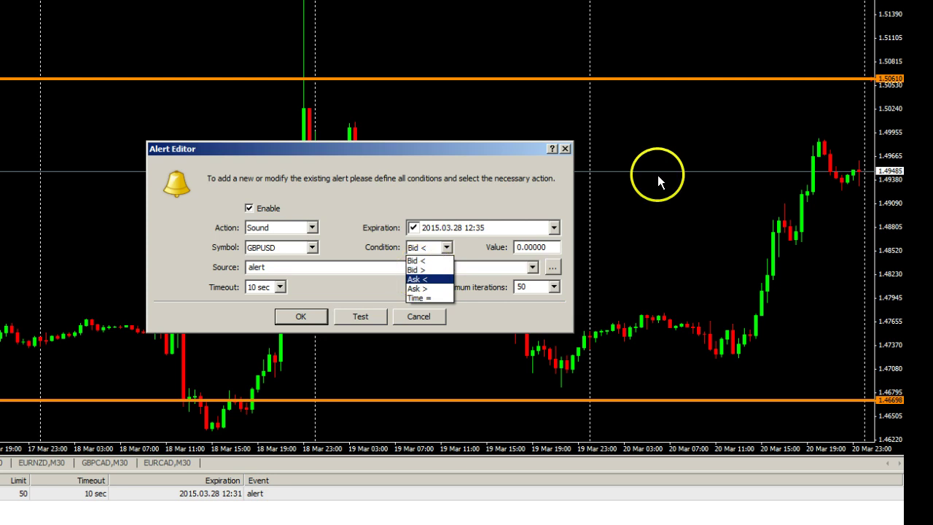
click(427, 279)
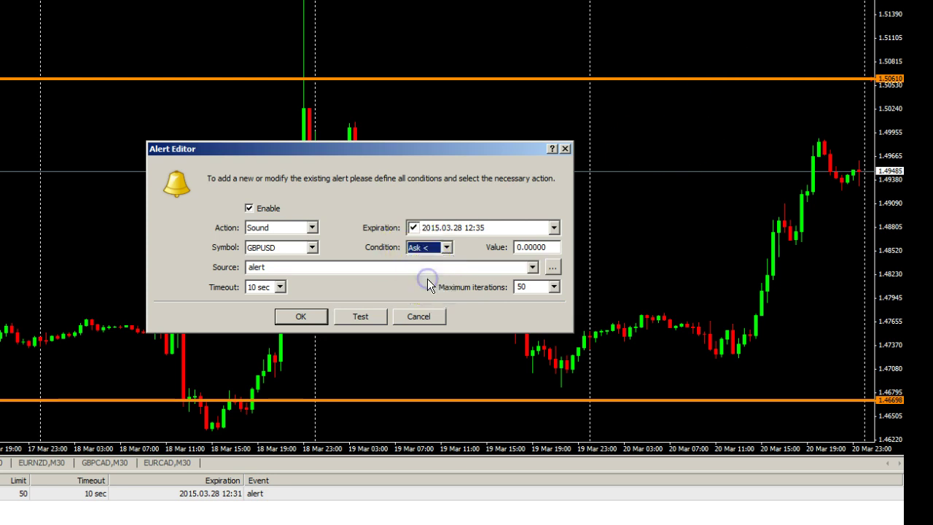
click(519, 246)
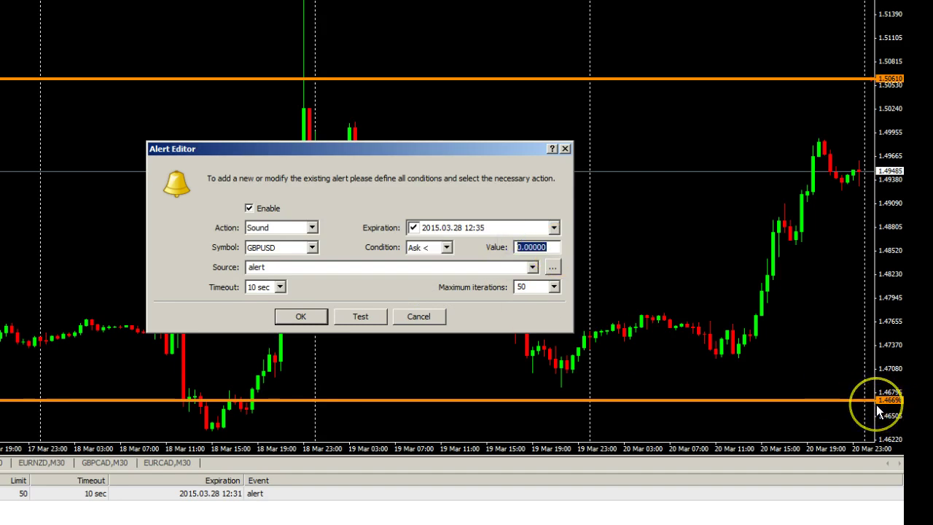
text(1.)
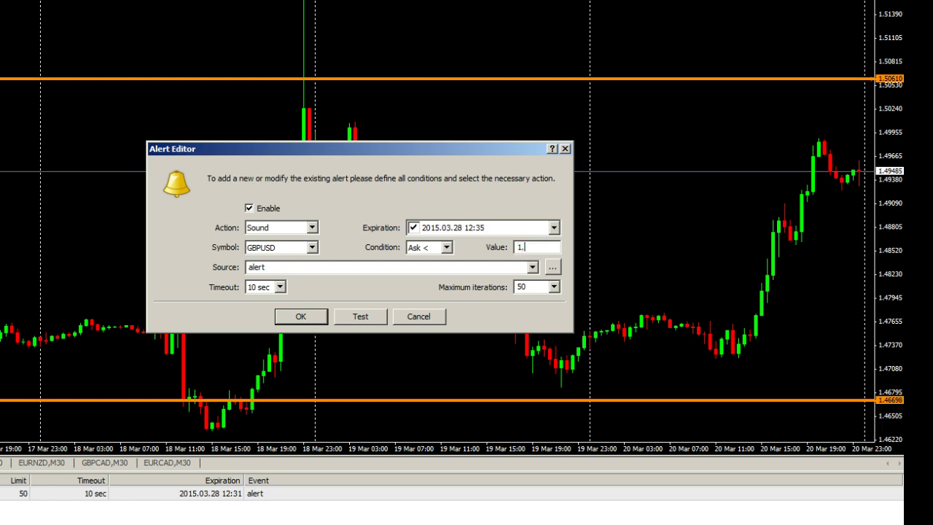
text(46698)
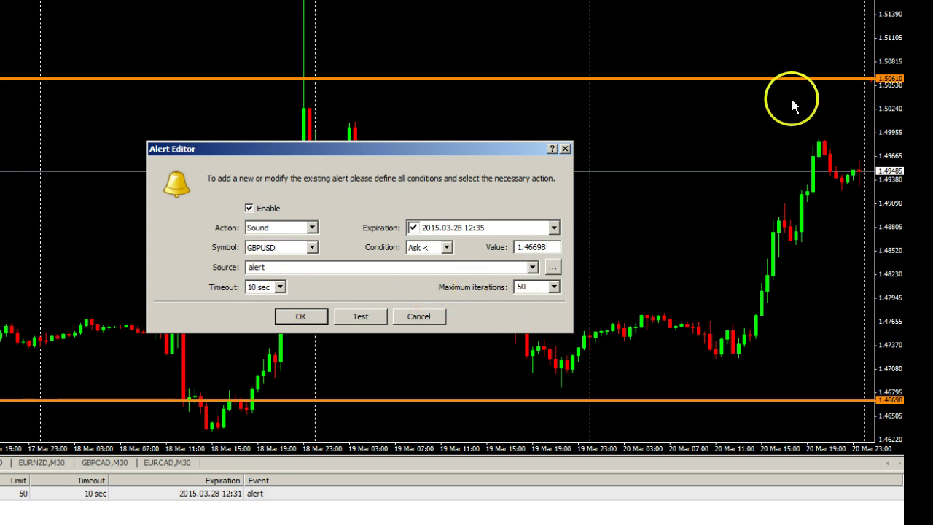
Step: Test the second alert's sound and save the alert
click(363, 316)
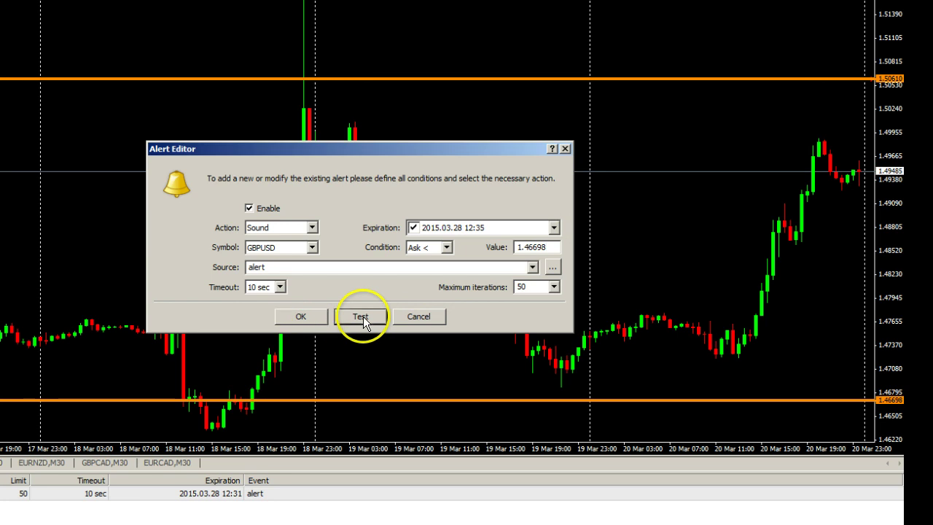
click(308, 317)
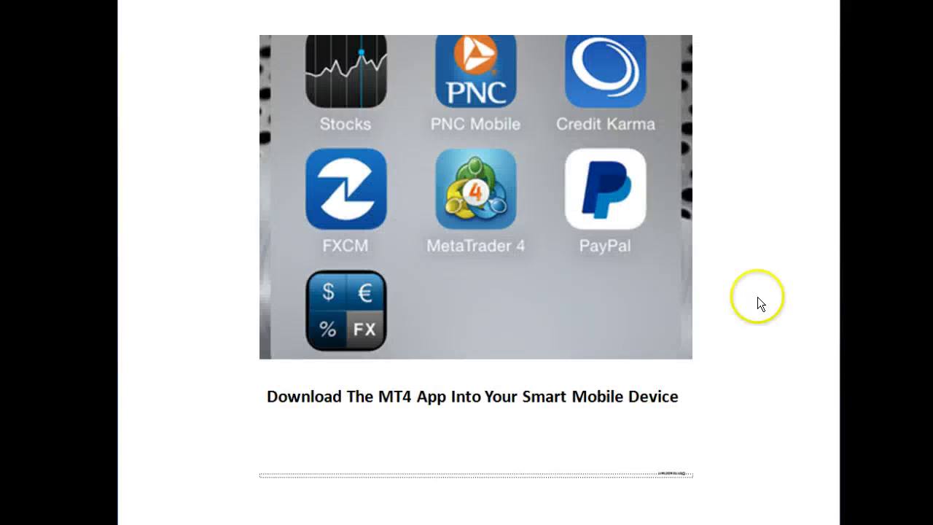
click(435, 494)
click(491, 219)
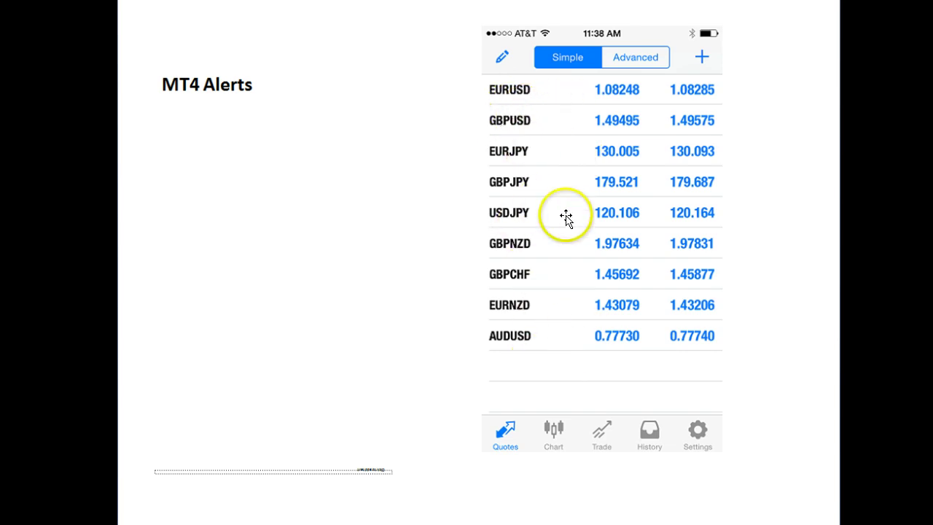
click(698, 437)
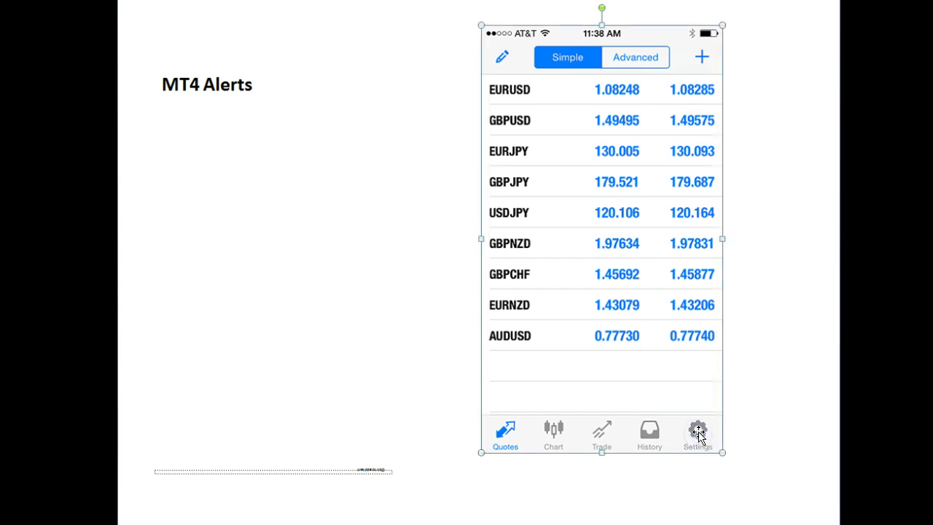
scroll(698, 438, down, 1)
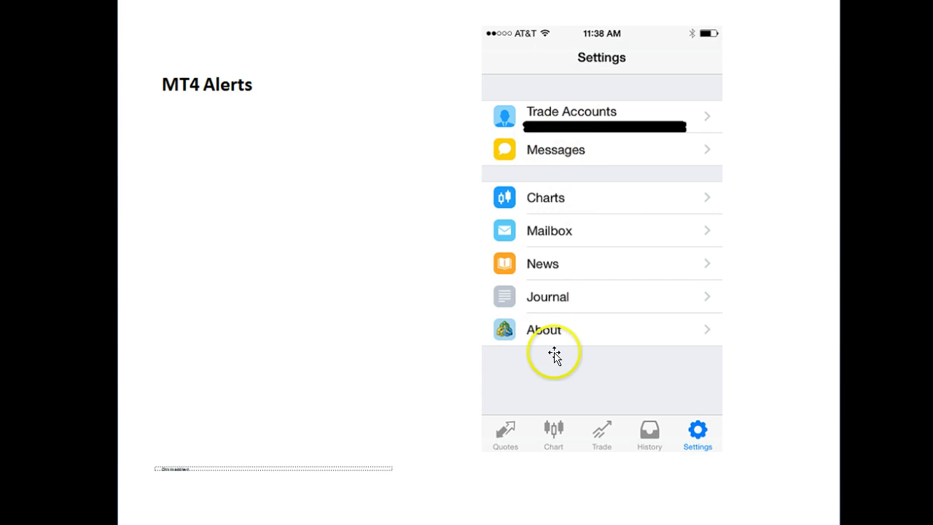
click(574, 157)
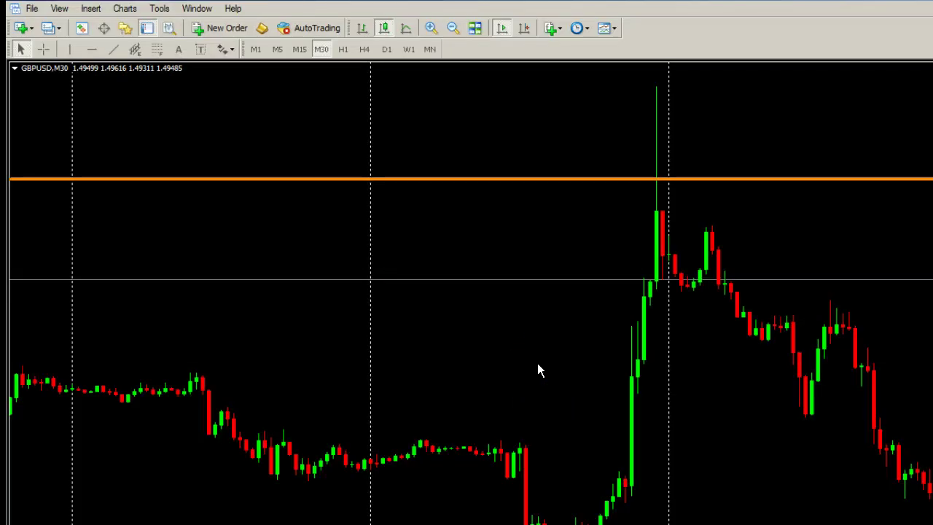
Step: Send a test push notification from the terminal's notification options and accept the options
click(163, 11)
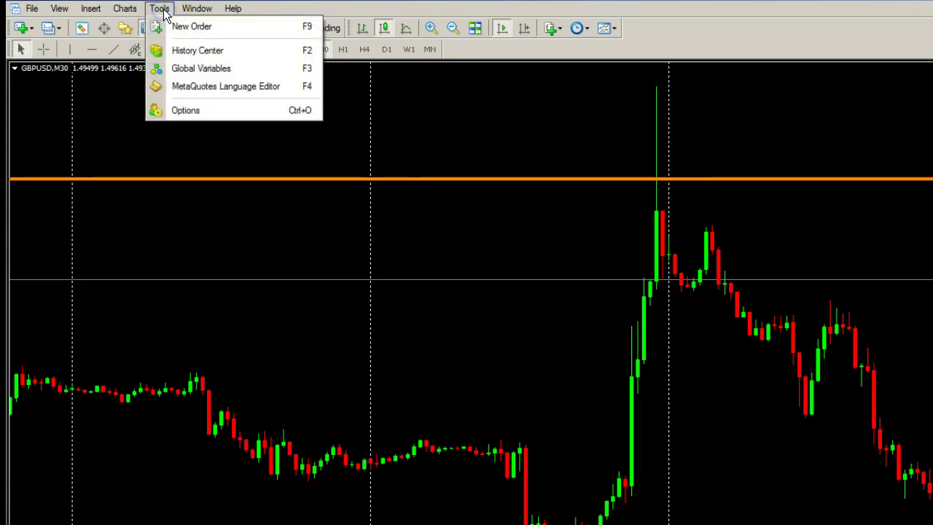
click(202, 113)
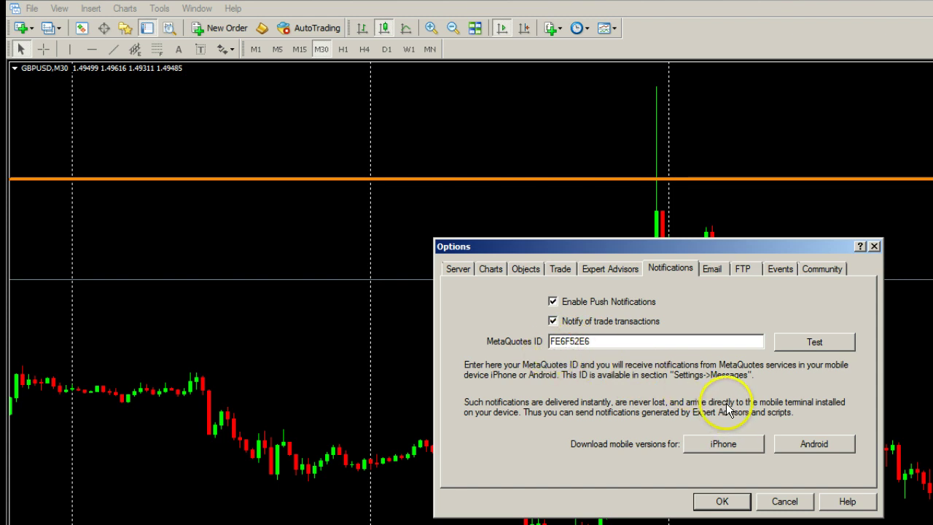
click(809, 343)
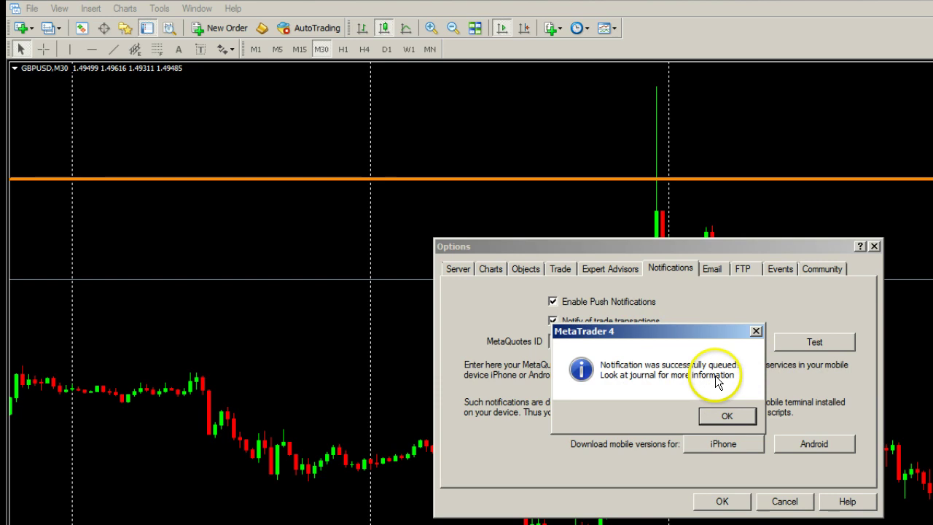
click(728, 416)
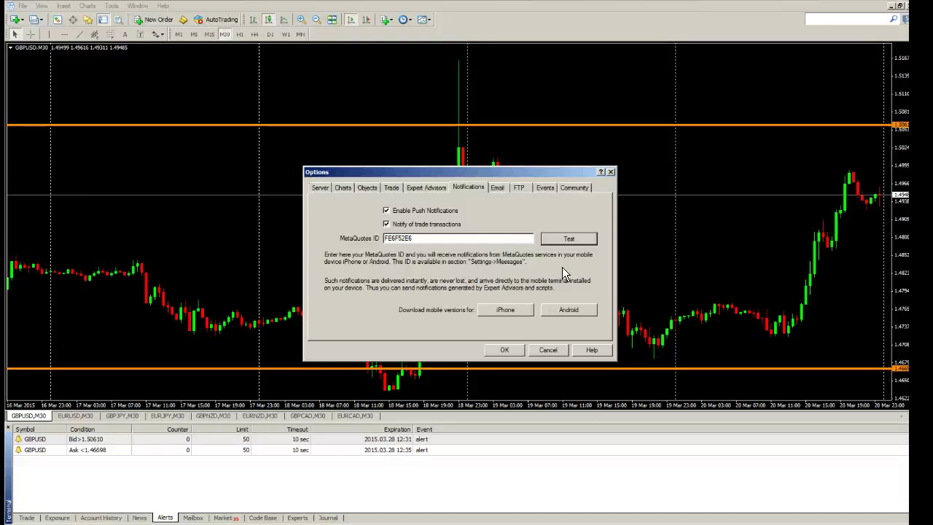
click(511, 350)
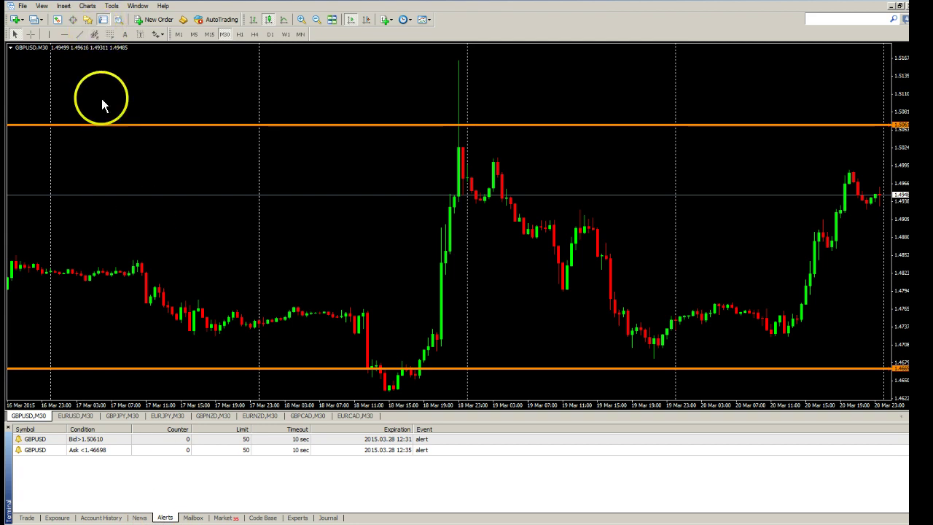
Step: Create a third alert with Notification as its action
right_click(365, 472)
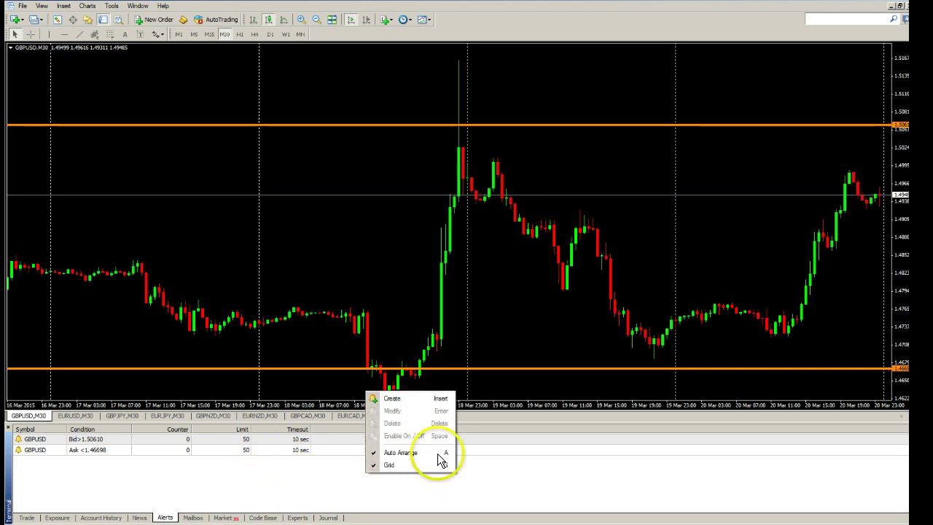
click(412, 399)
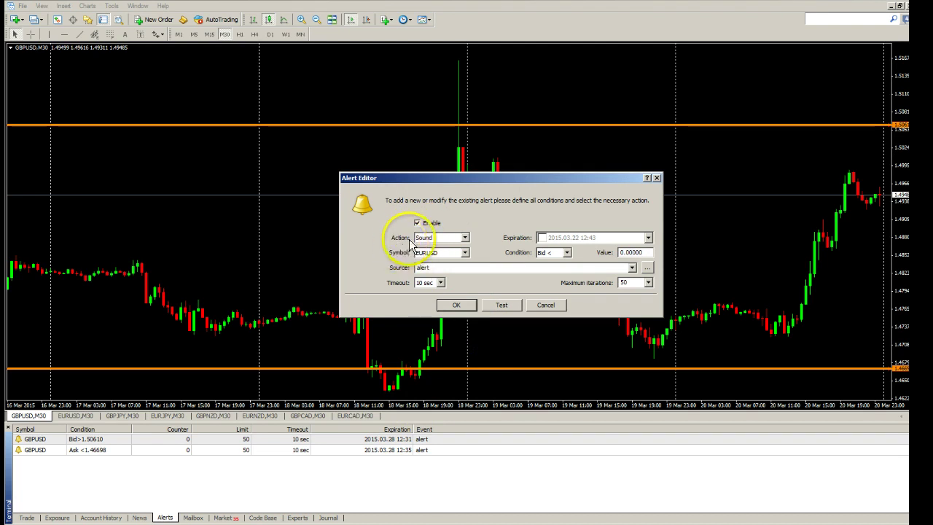
click(465, 239)
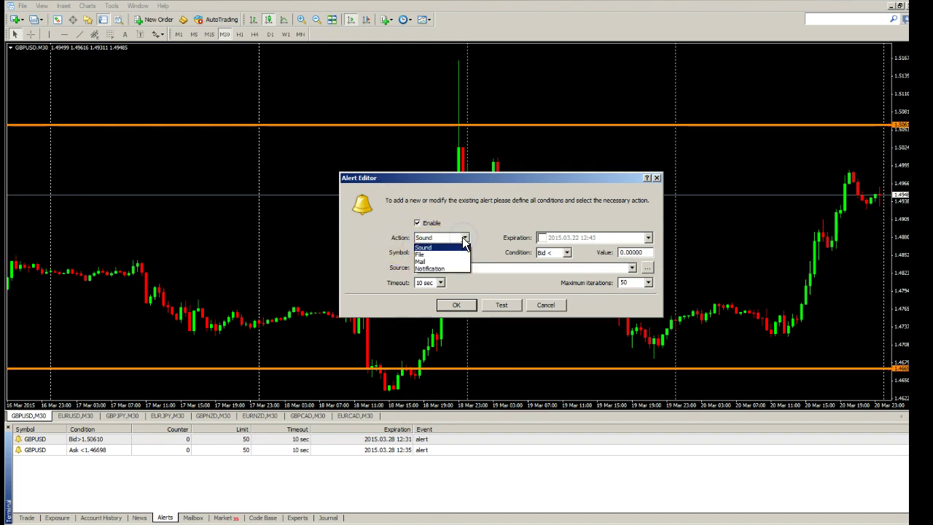
click(435, 269)
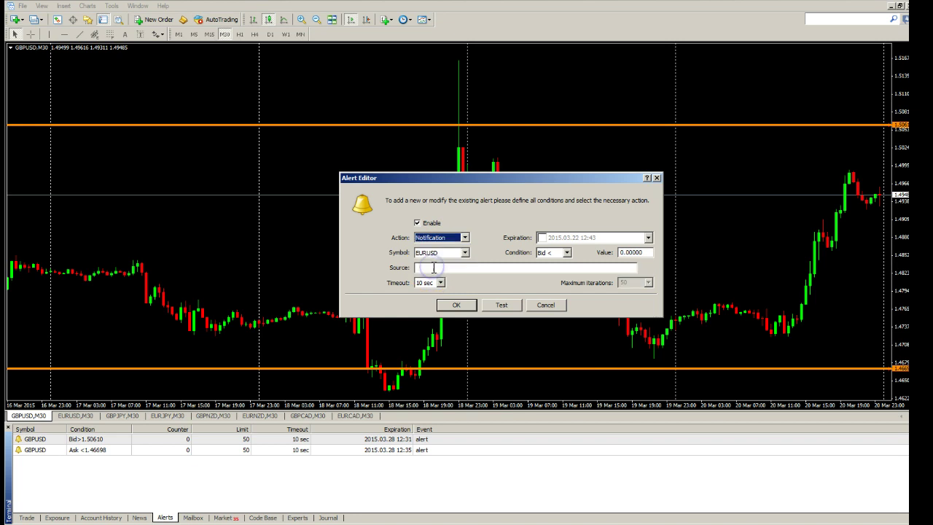
Step: Set the notification alert's expiration date to 2015.03.28 and its symbol to GBPUSD
click(541, 237)
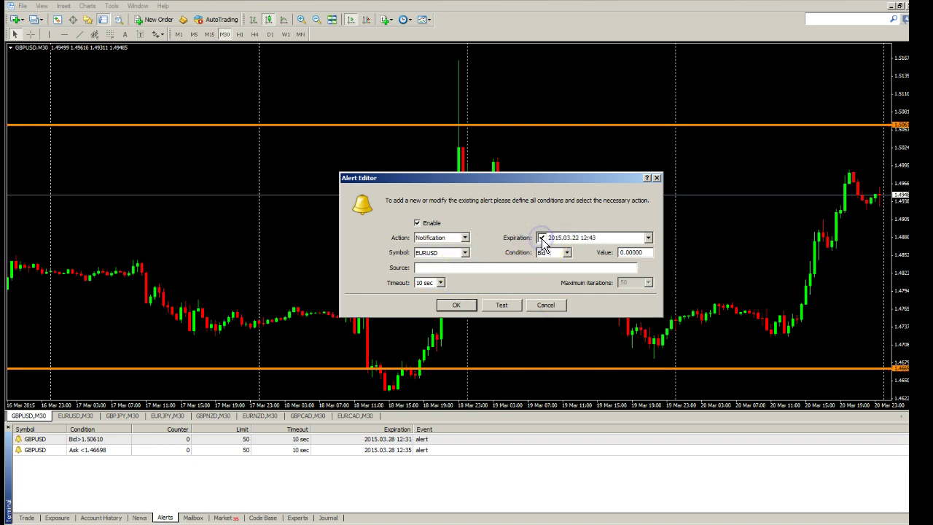
click(649, 237)
click(645, 308)
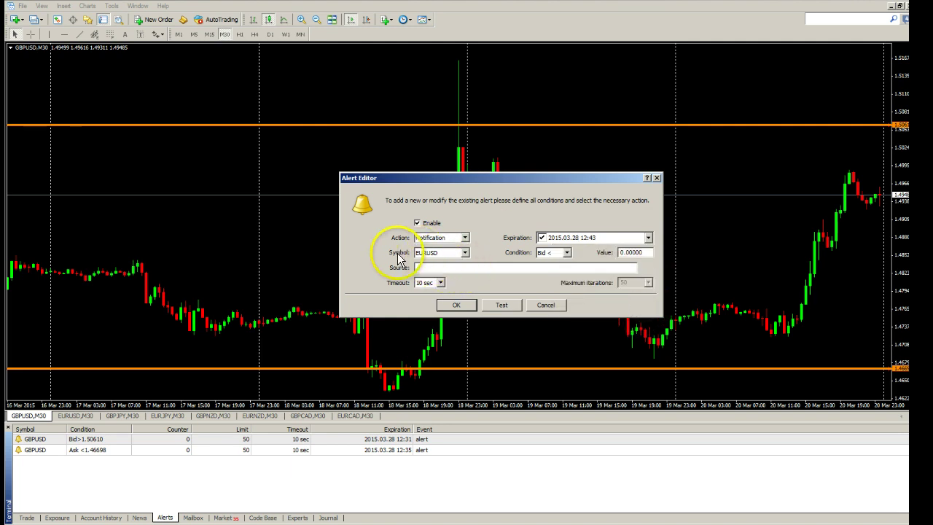
click(465, 253)
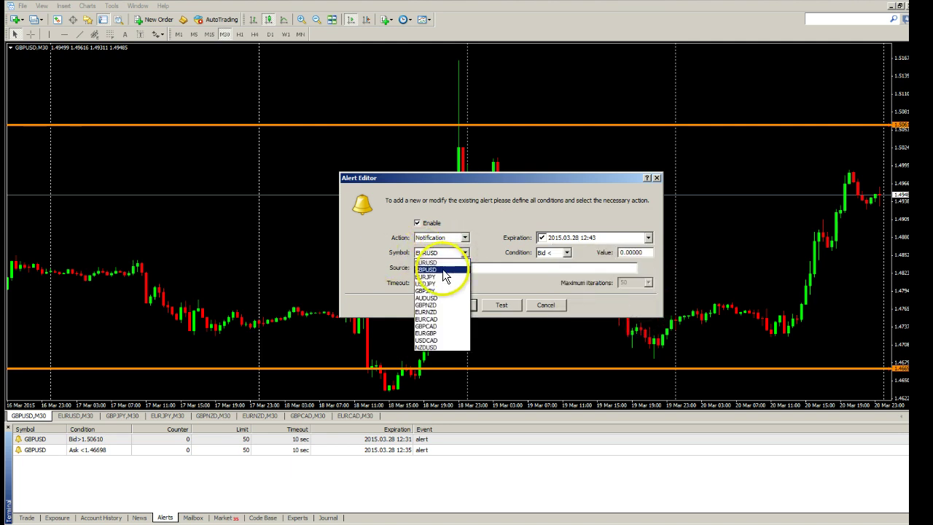
click(437, 269)
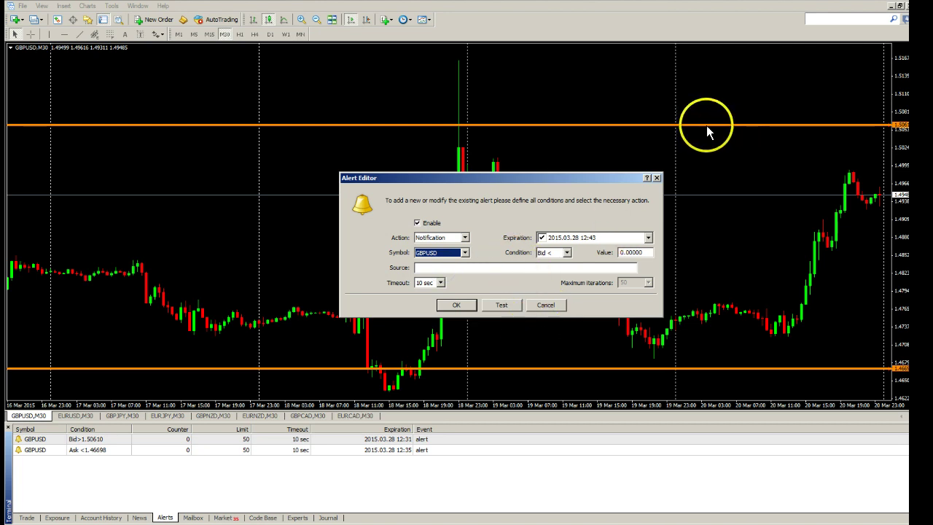
Step: Set the notification alert's condition to Bid > with a value of 1.50610
click(566, 253)
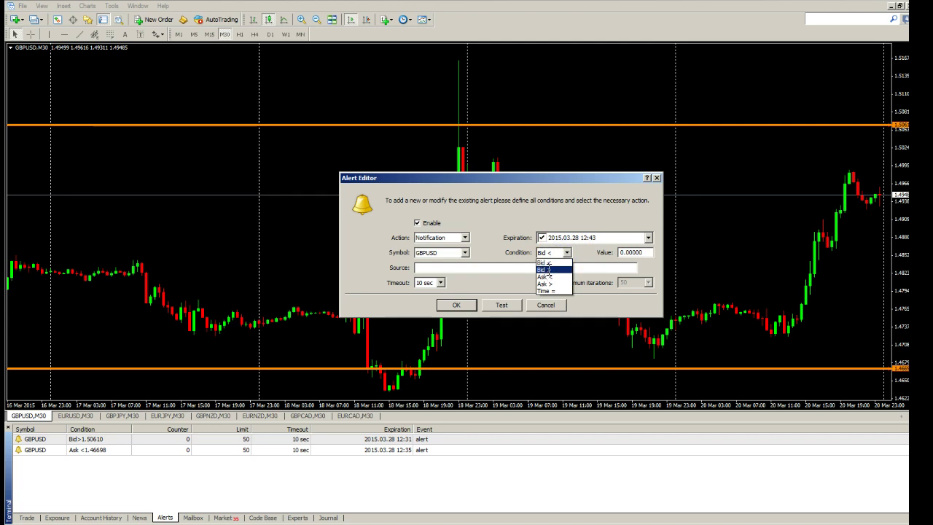
click(547, 270)
double_click(647, 253)
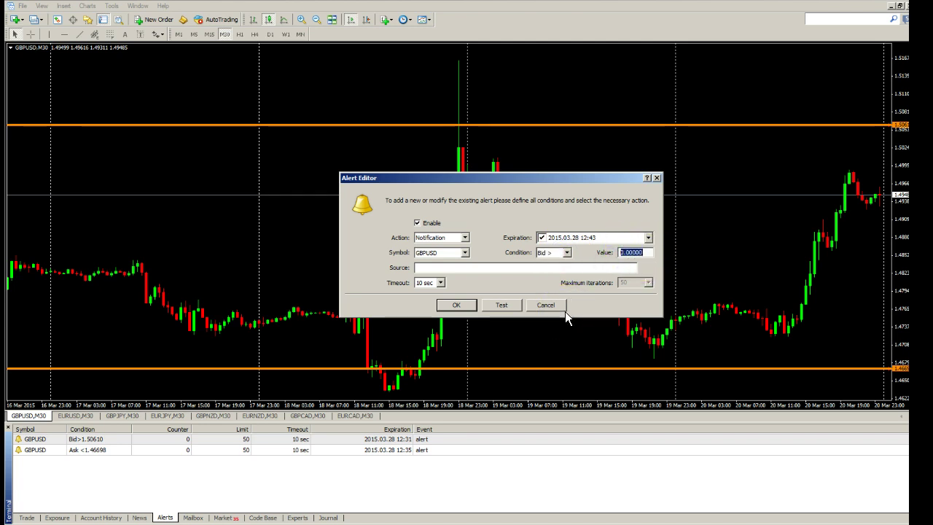
text(1.50)
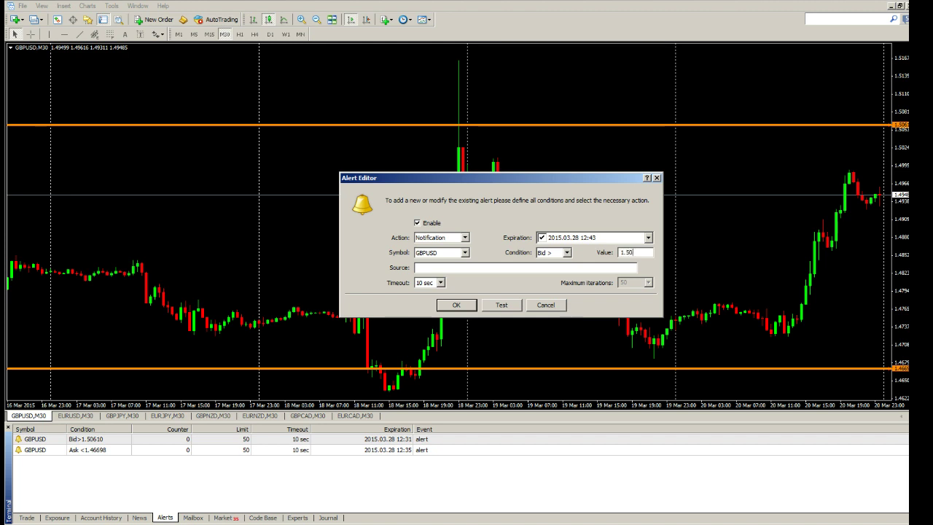
text(61)
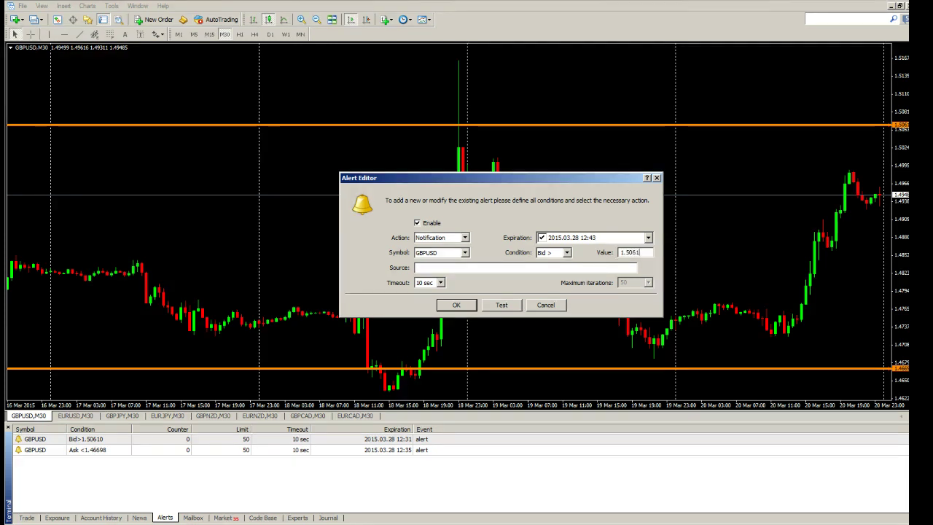
text(0)
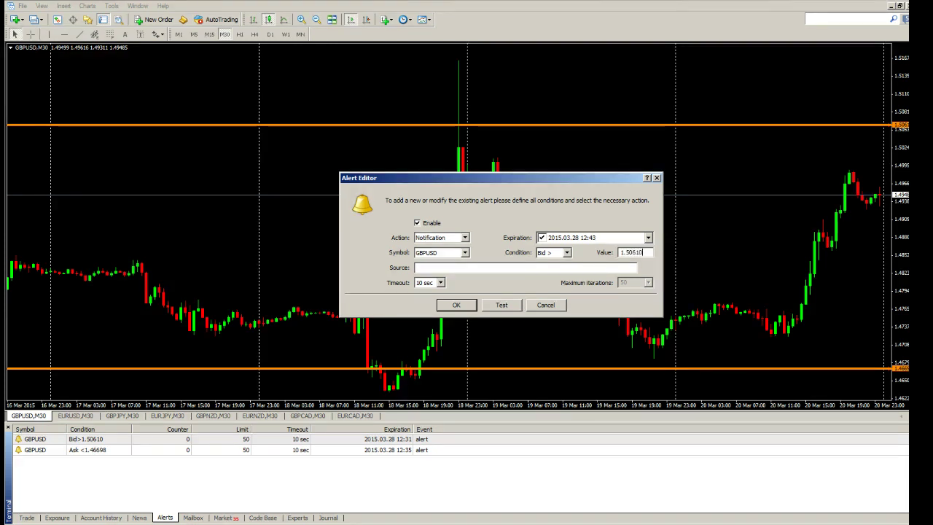
Step: Enter "Price to the high level potential sell trade" as the notification alert's source text and set its timeout to 10 sec
click(506, 268)
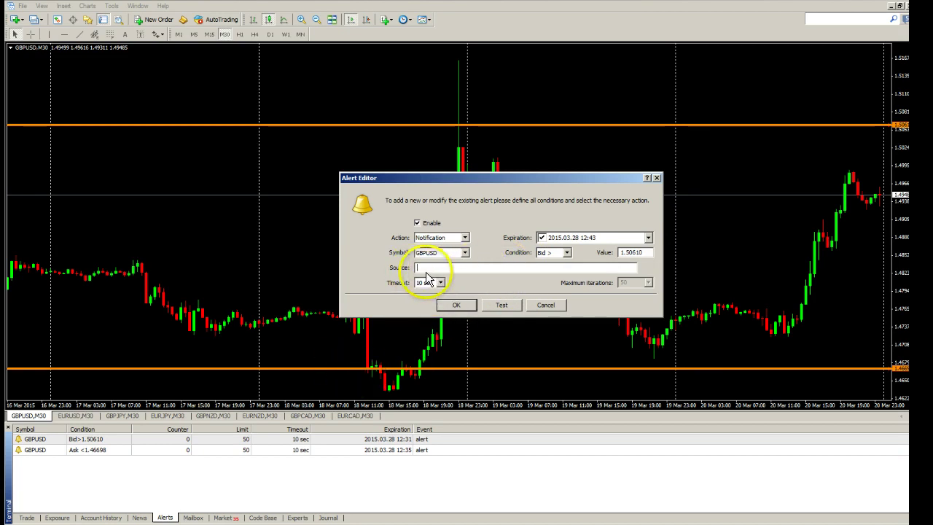
click(505, 301)
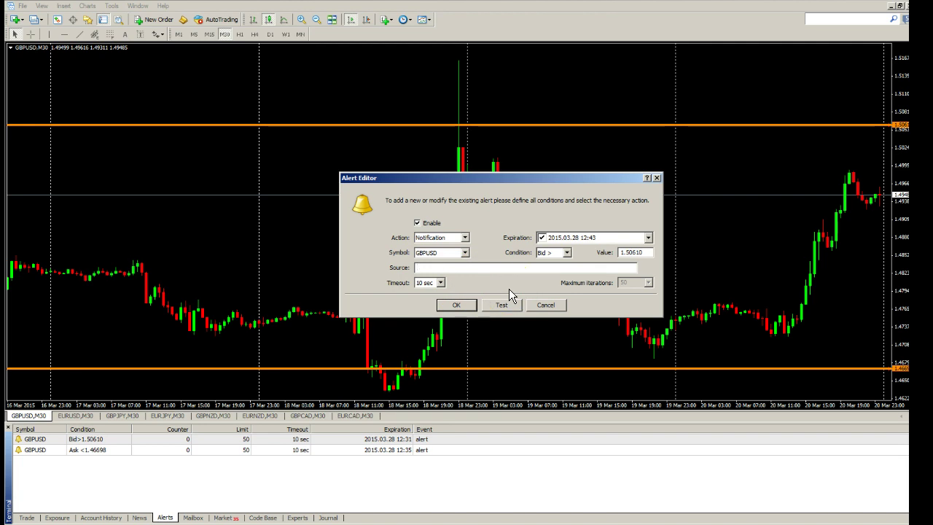
text(Price )
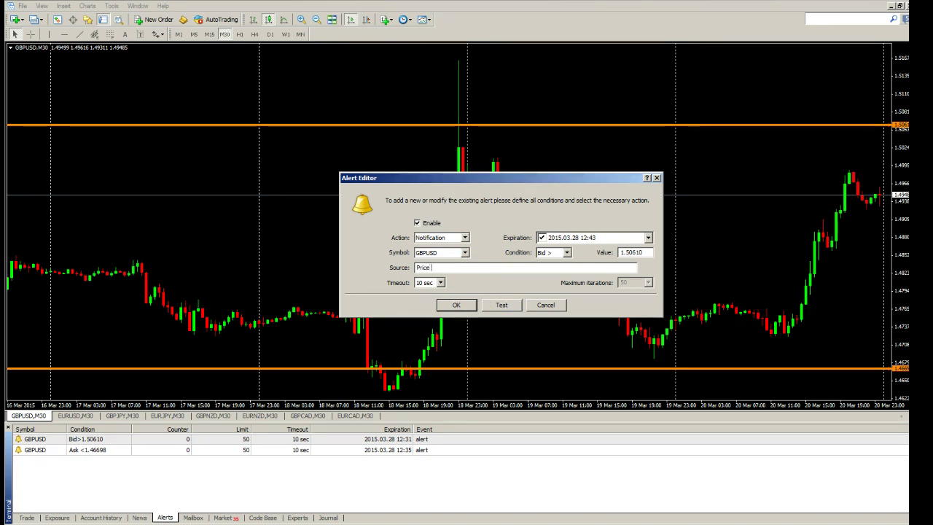
text(to th)
text(pl)
text(t)
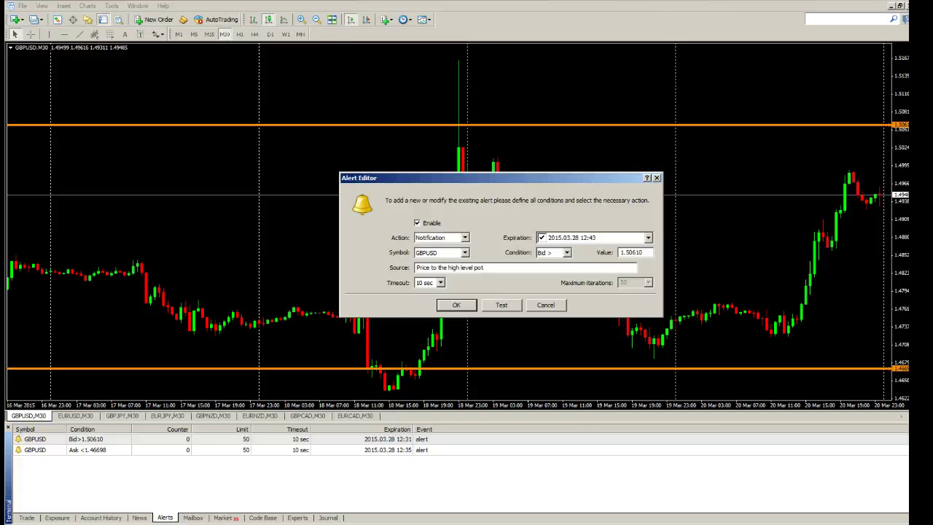
text(en)
key(BackSpace)
key(BackSpace)
key(BackSpace)
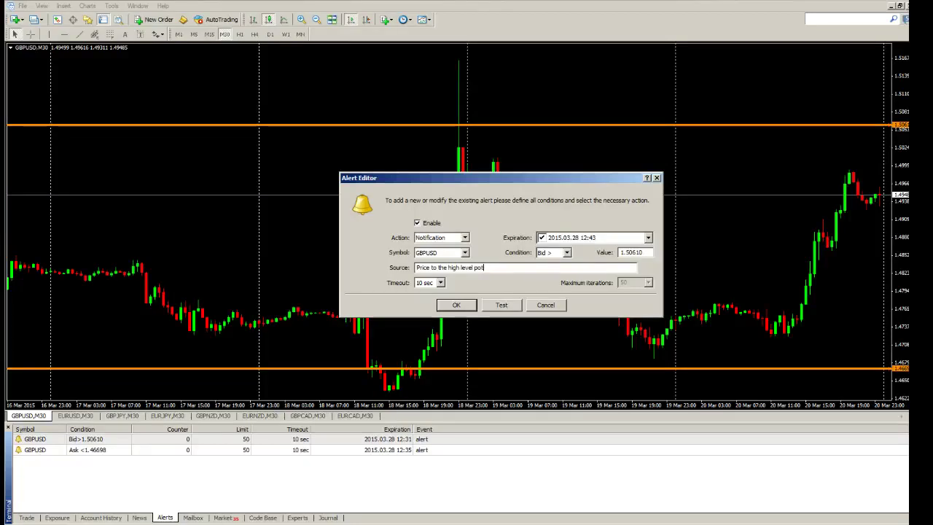
text(ent)
key(BackSpace)
key(BackSpace)
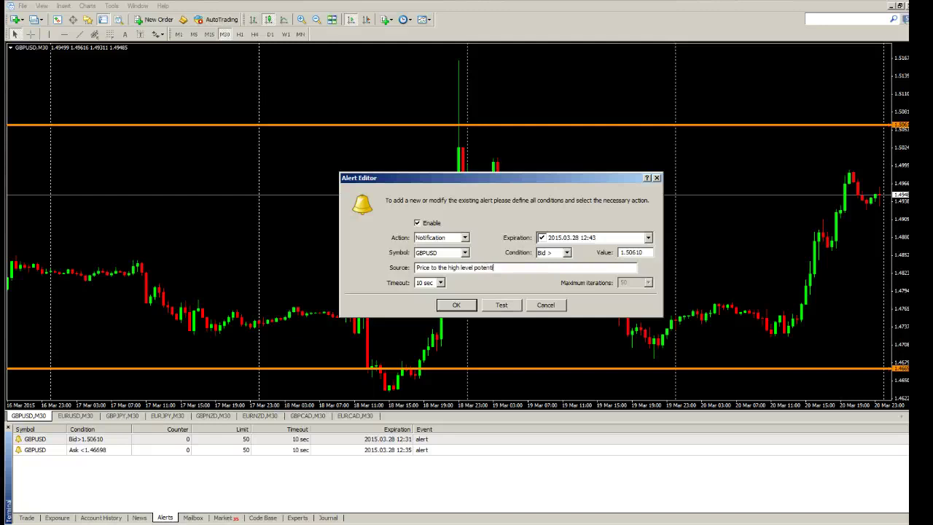
key(BackSpace)
key(BackSpace)
text(al sell trade)
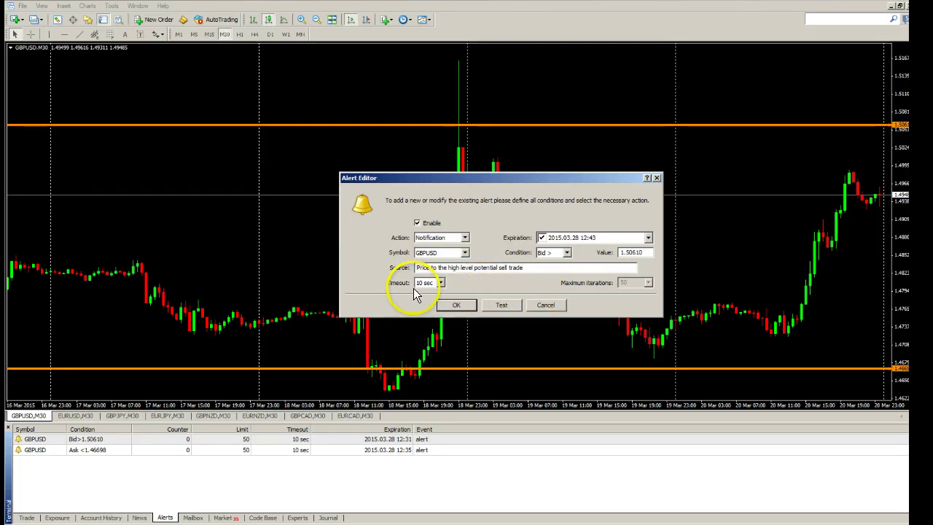
click(439, 284)
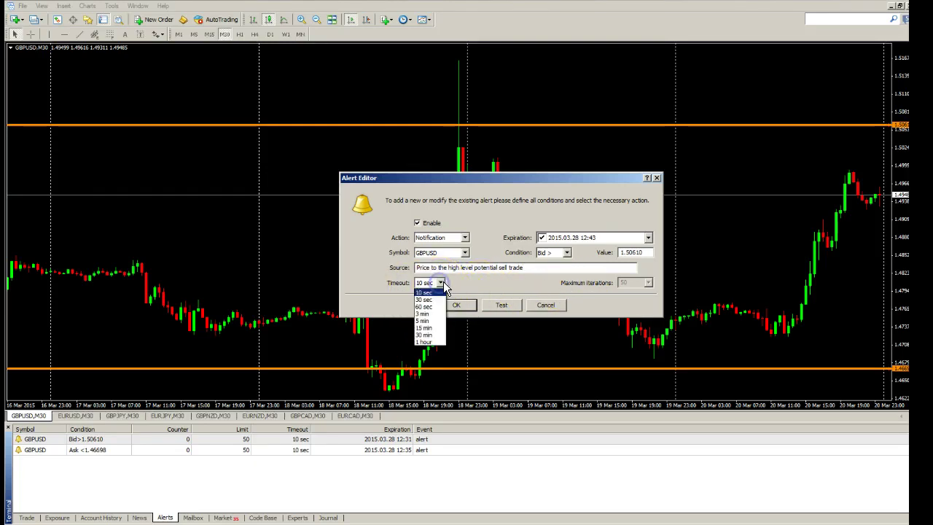
click(437, 292)
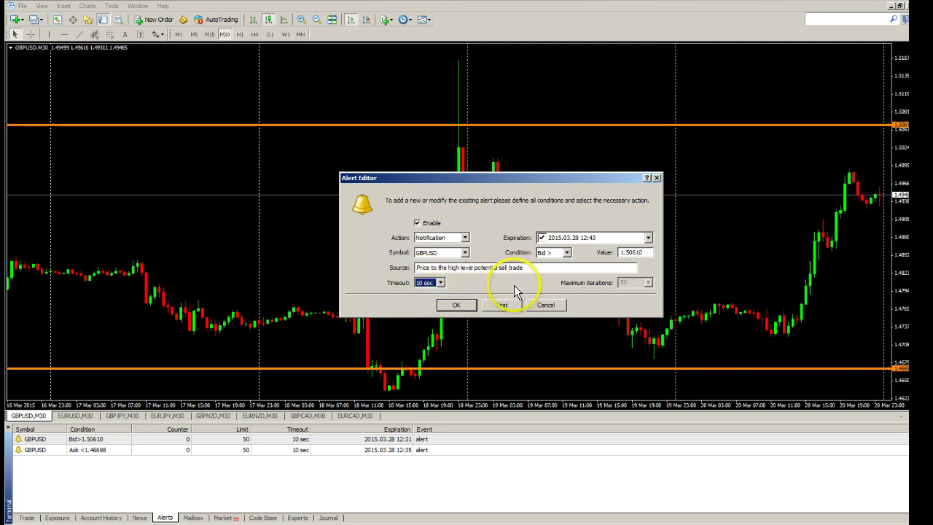
Step: Send a test notification for the sell trade alert and save the alert
click(502, 305)
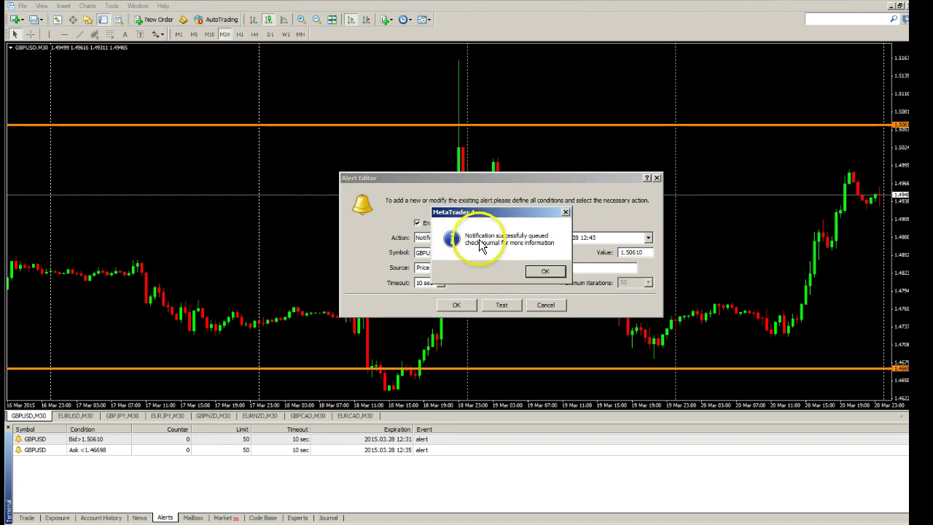
click(545, 270)
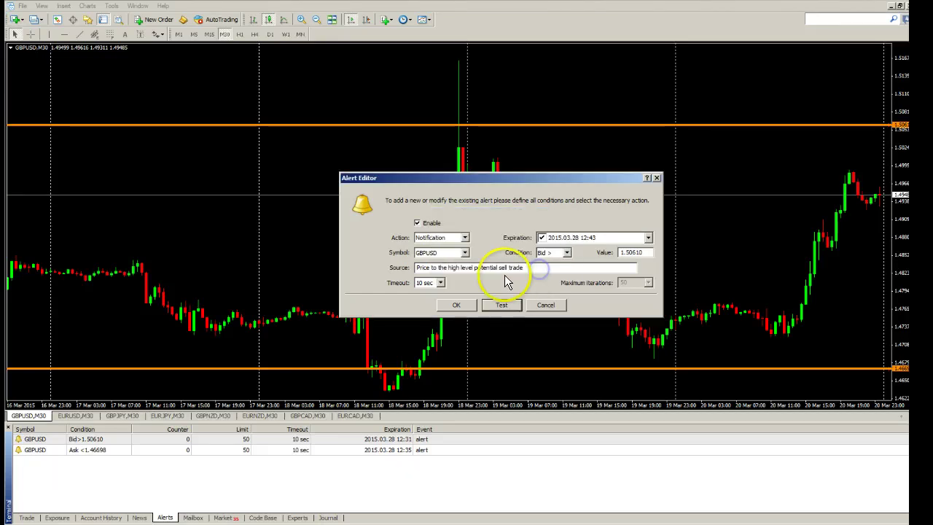
click(460, 305)
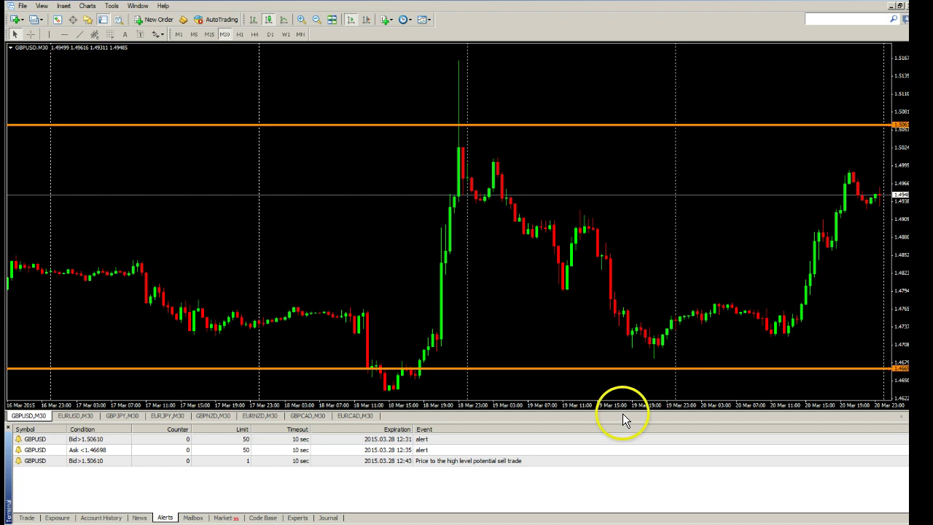
Step: Create a fourth alert with the expiration date 2015.03.28 and the symbol GBPUSD
right_click(462, 482)
click(512, 405)
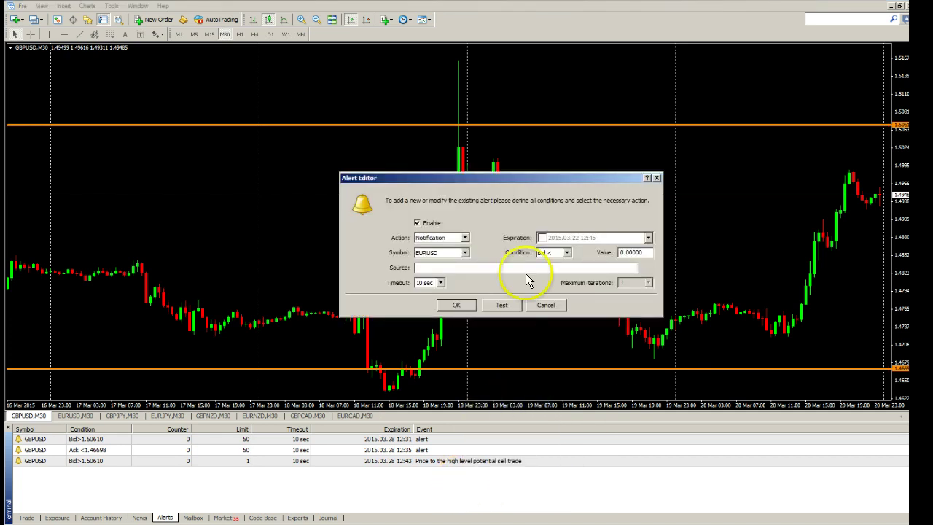
click(541, 237)
click(648, 239)
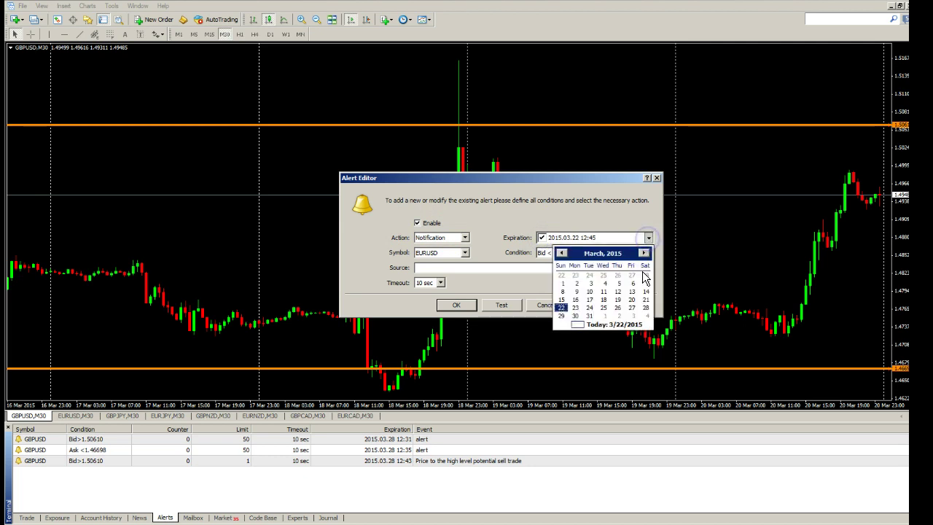
click(649, 309)
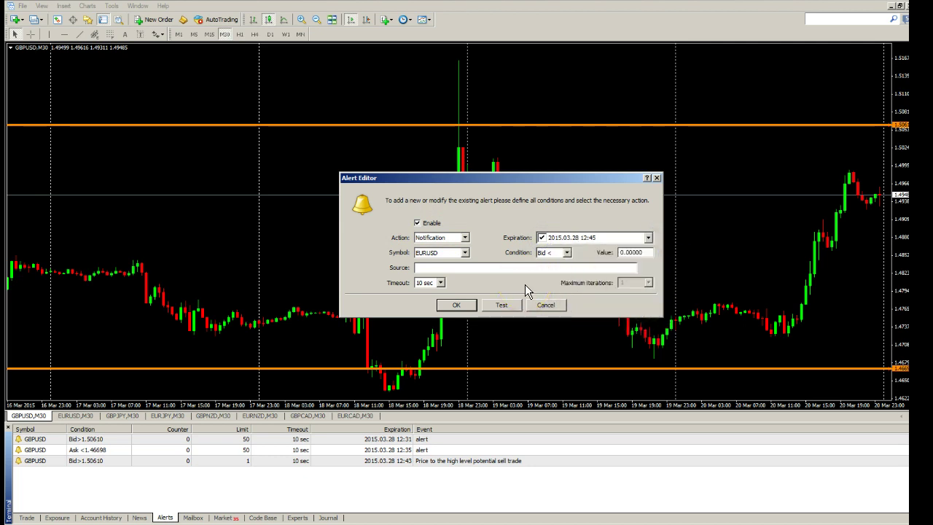
click(464, 252)
click(457, 266)
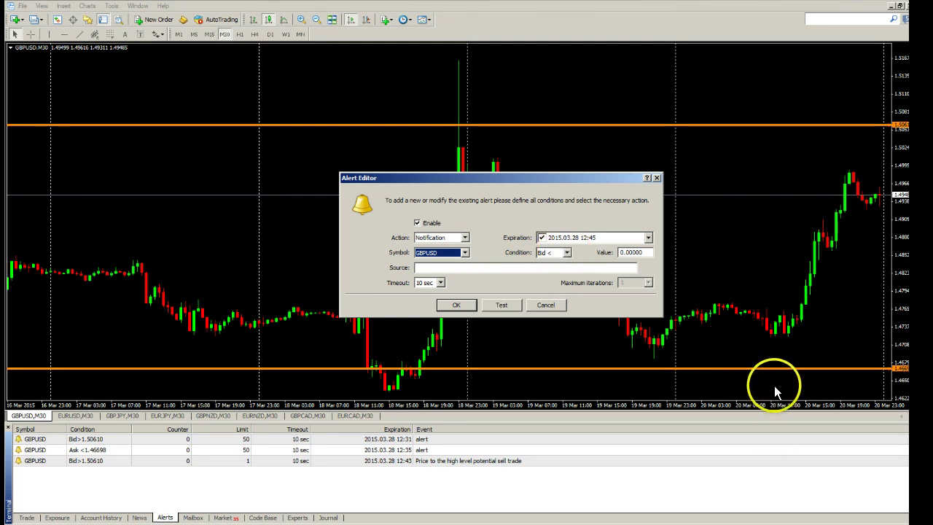
Step: Set the fourth alert's condition to Ask < with a value of 1.46698
click(568, 253)
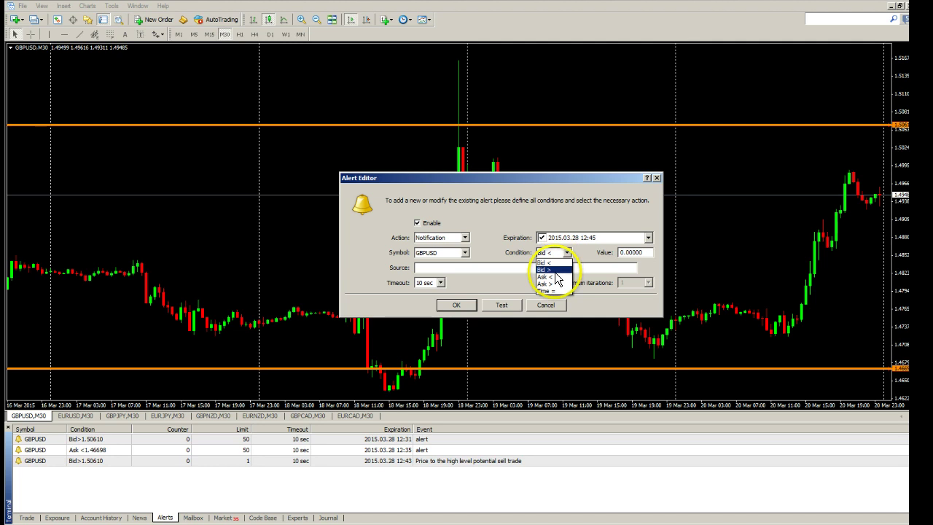
click(555, 274)
double_click(631, 253)
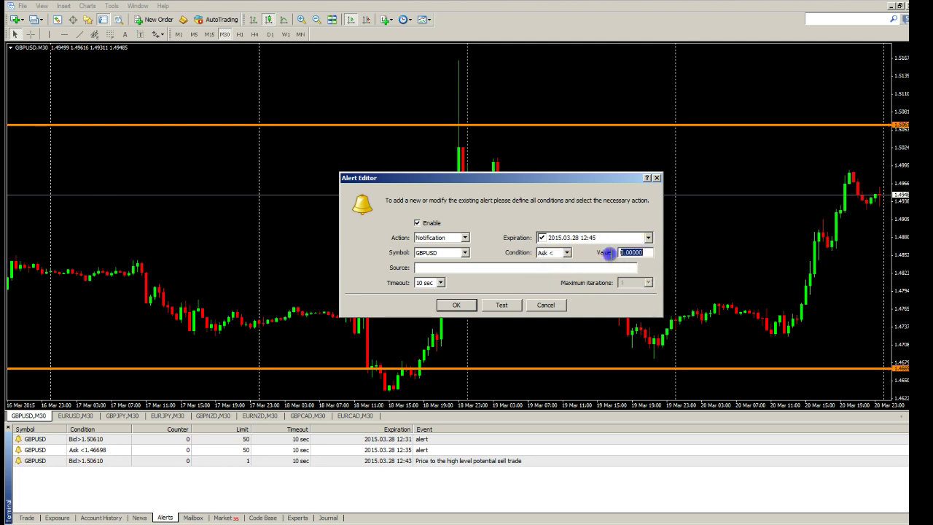
text(1.4)
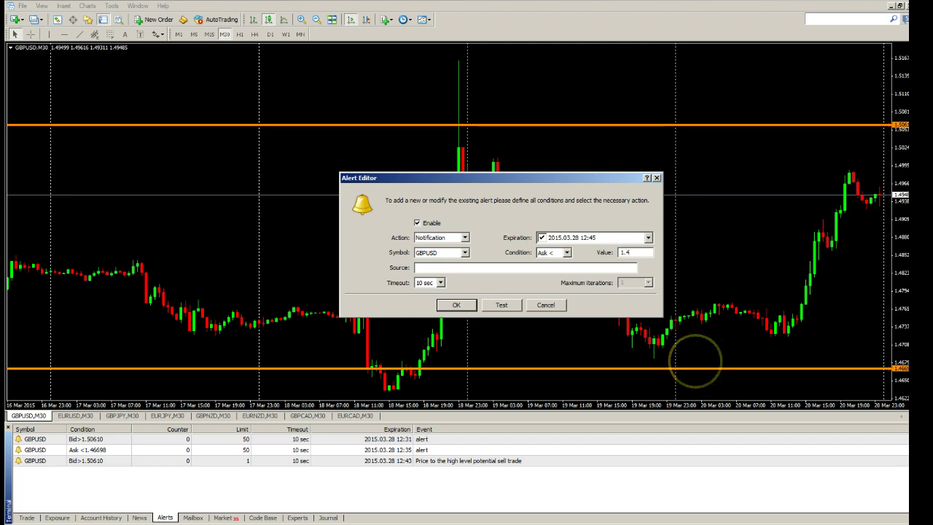
text(6698)
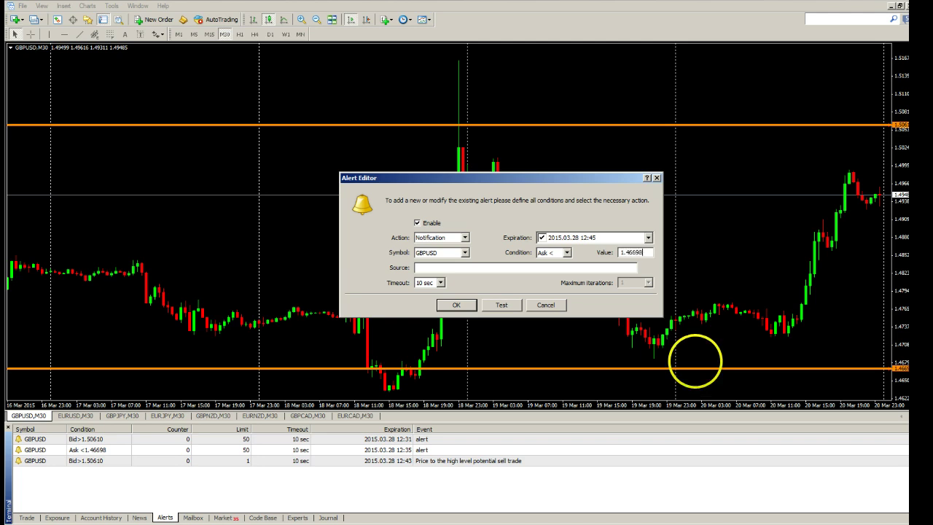
Step: Enter "possible buy trade gbp/usd" as the fourth alert's source text
click(504, 270)
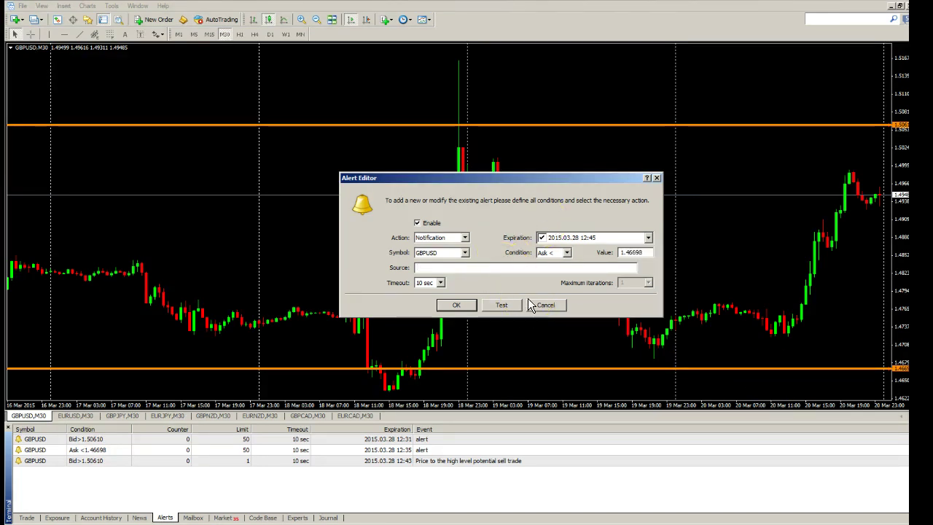
text(possible bu)
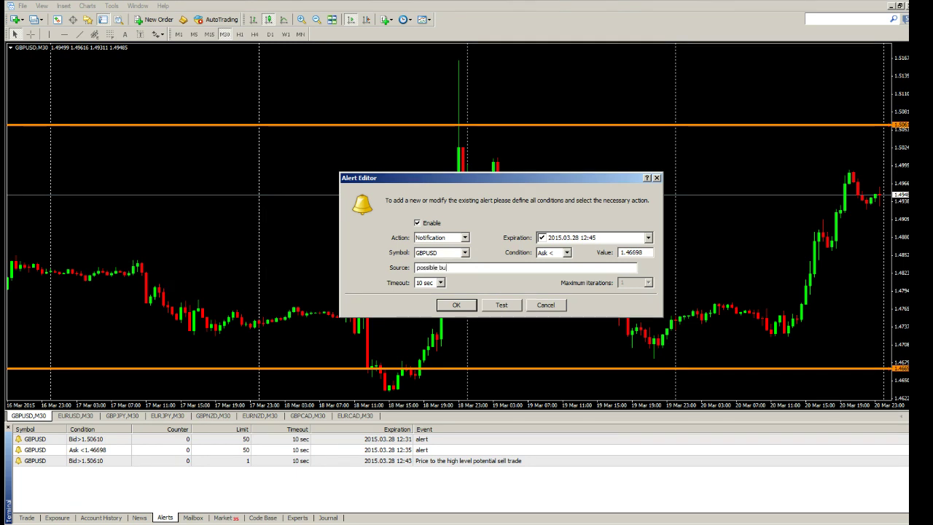
text(y trade gbp)
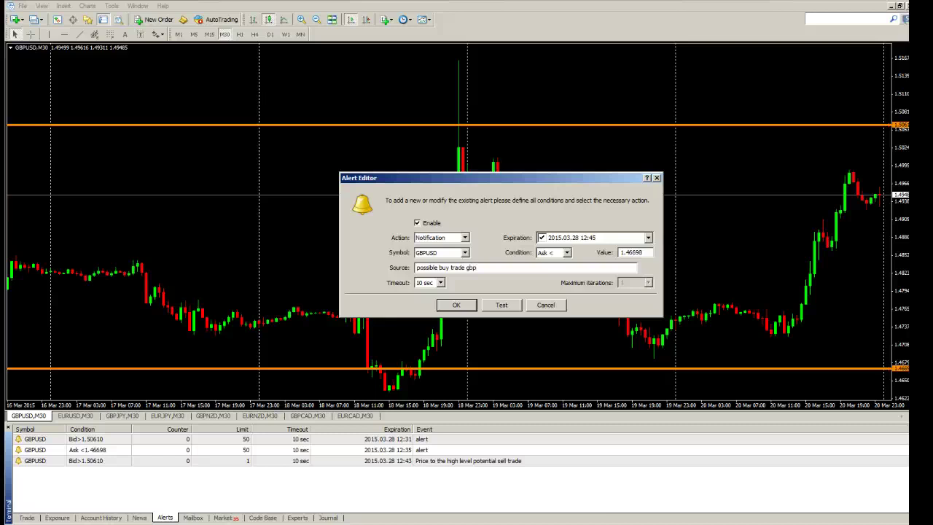
text(/usd)
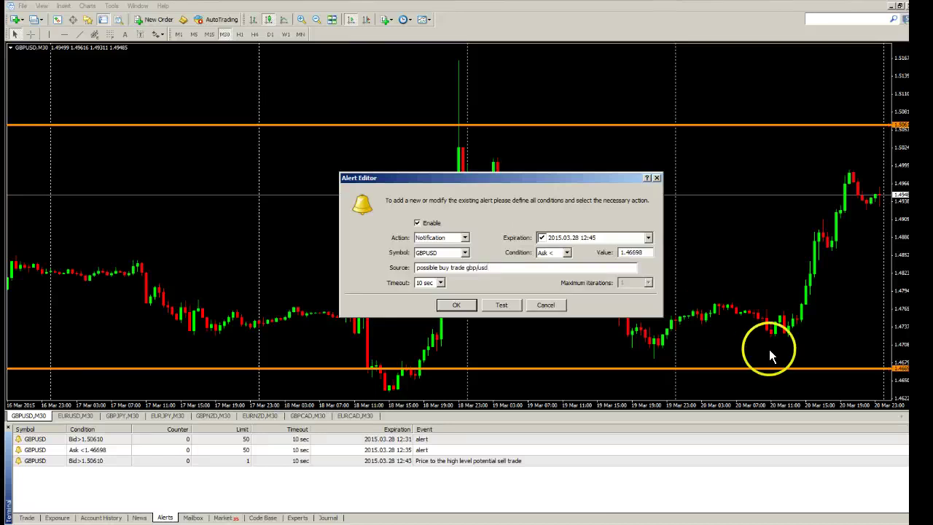
Step: Send a test notification for the buy trade alert and save the alert
click(501, 306)
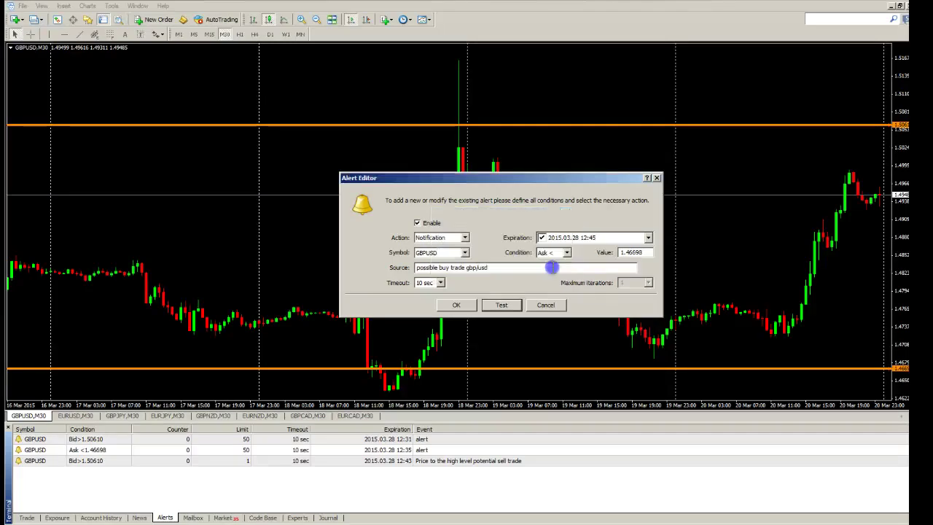
click(546, 271)
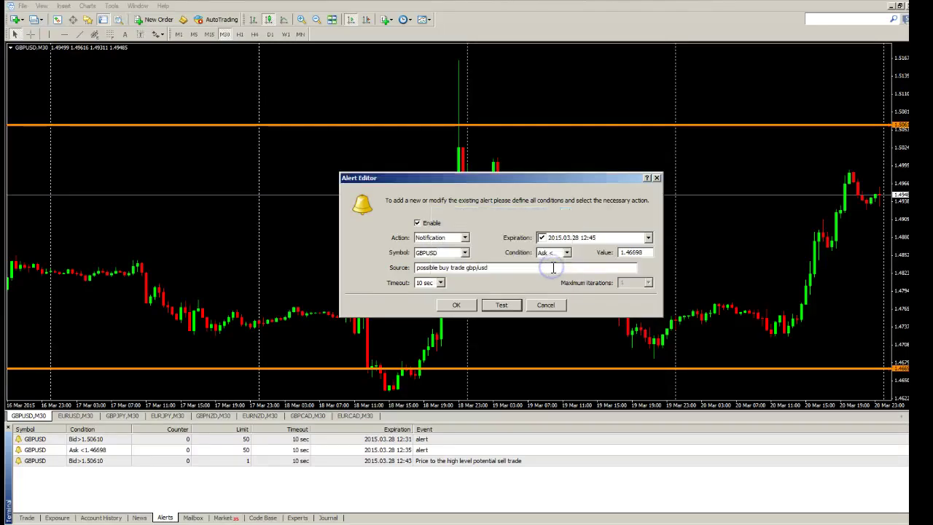
click(457, 306)
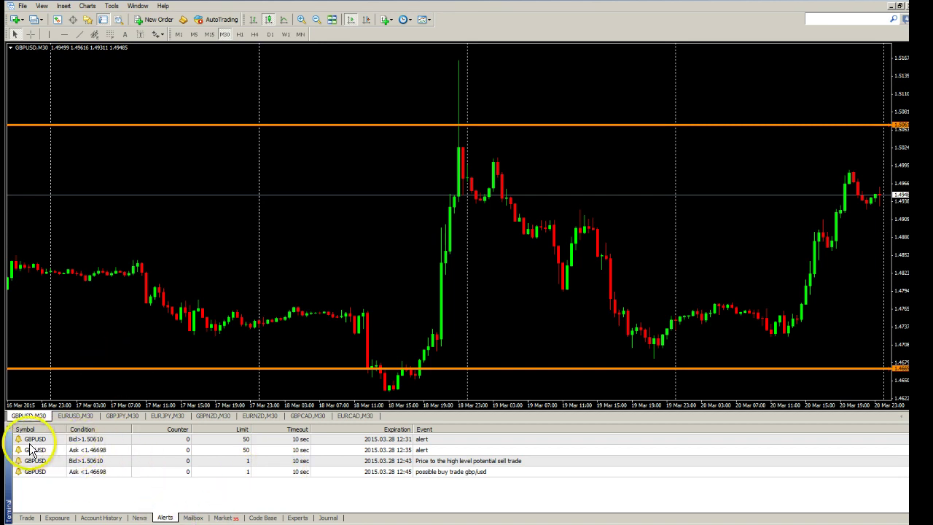
Step: Delete all four GBPUSD alerts from the alert list, one after another
click(122, 439)
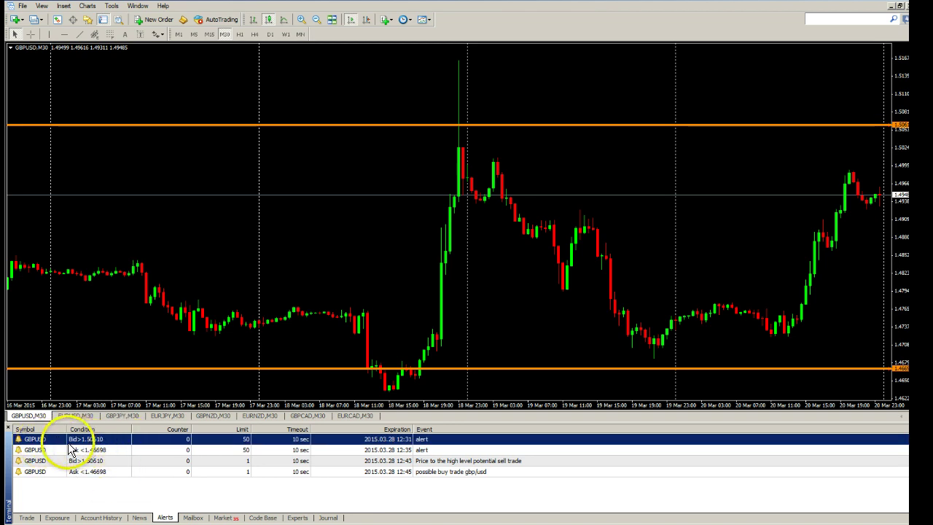
right_click(120, 441)
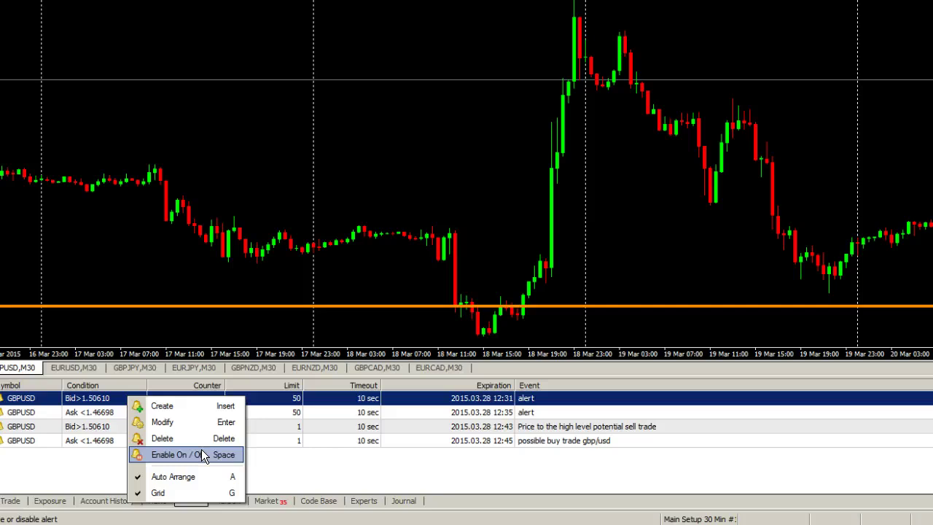
click(192, 438)
click(109, 405)
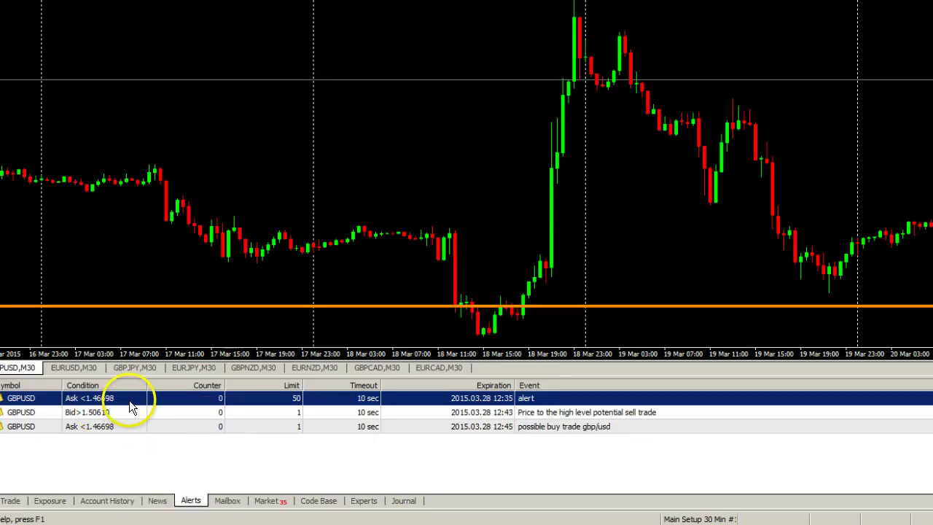
right_click(129, 401)
click(202, 439)
right_click(134, 402)
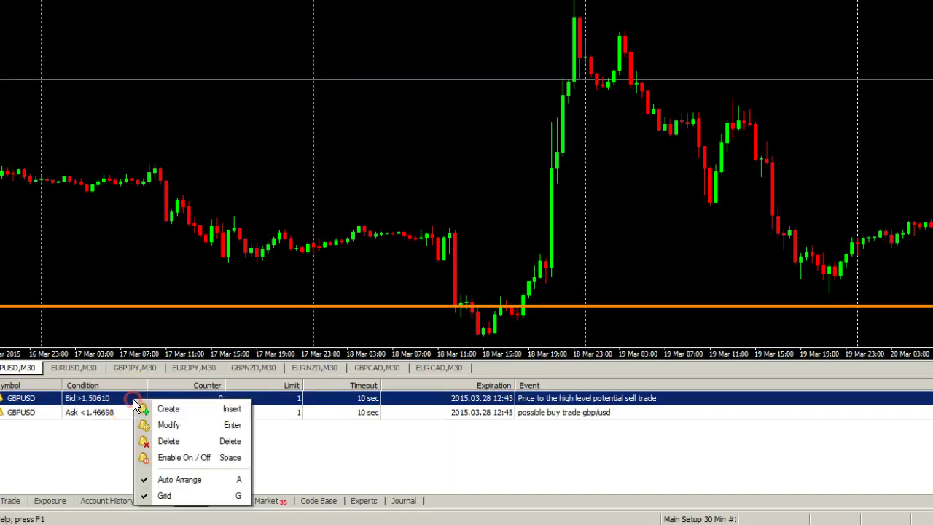
click(208, 441)
right_click(148, 400)
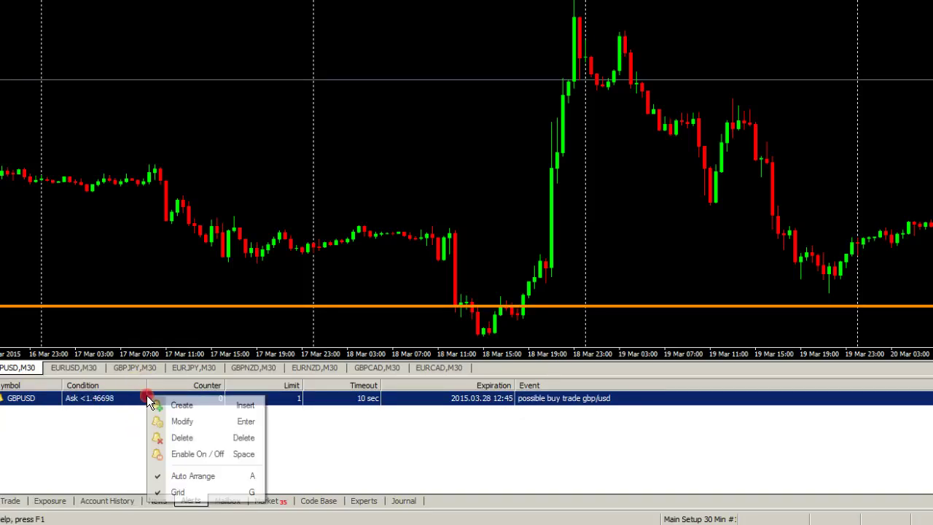
click(209, 438)
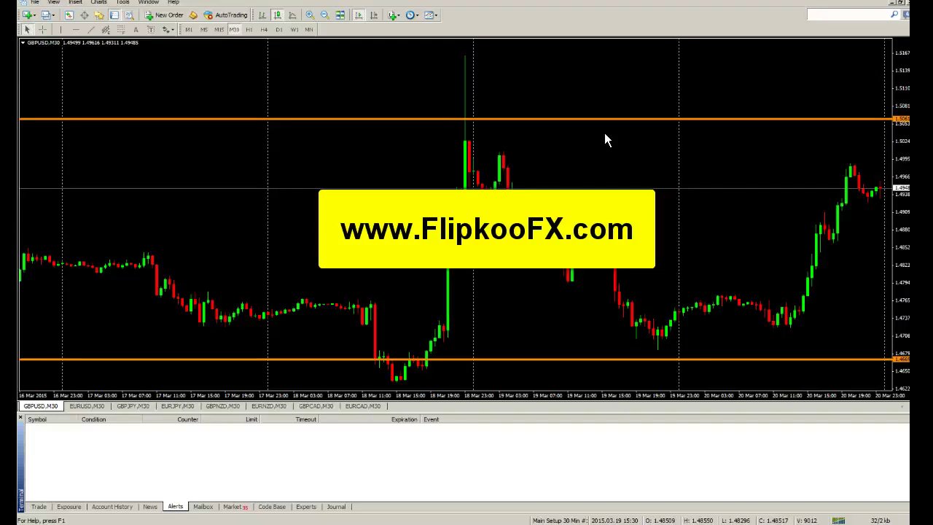
click(599, 209)
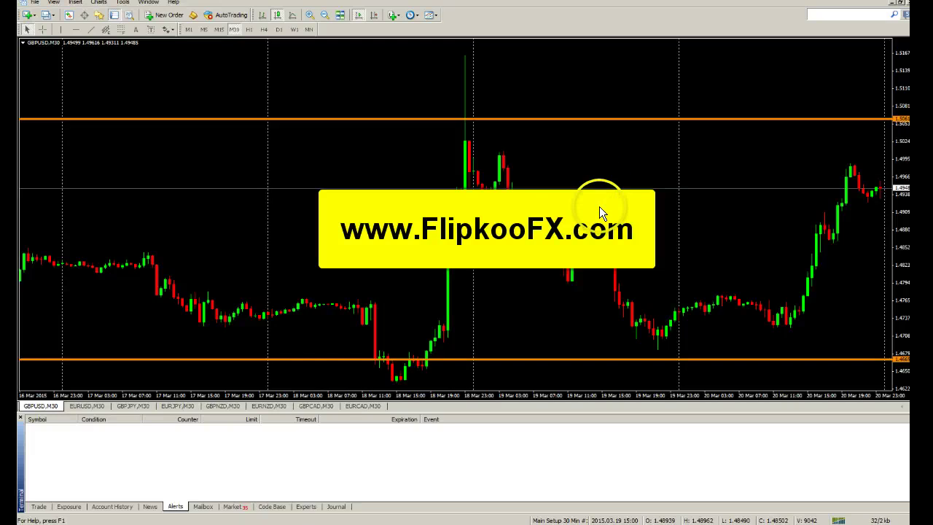